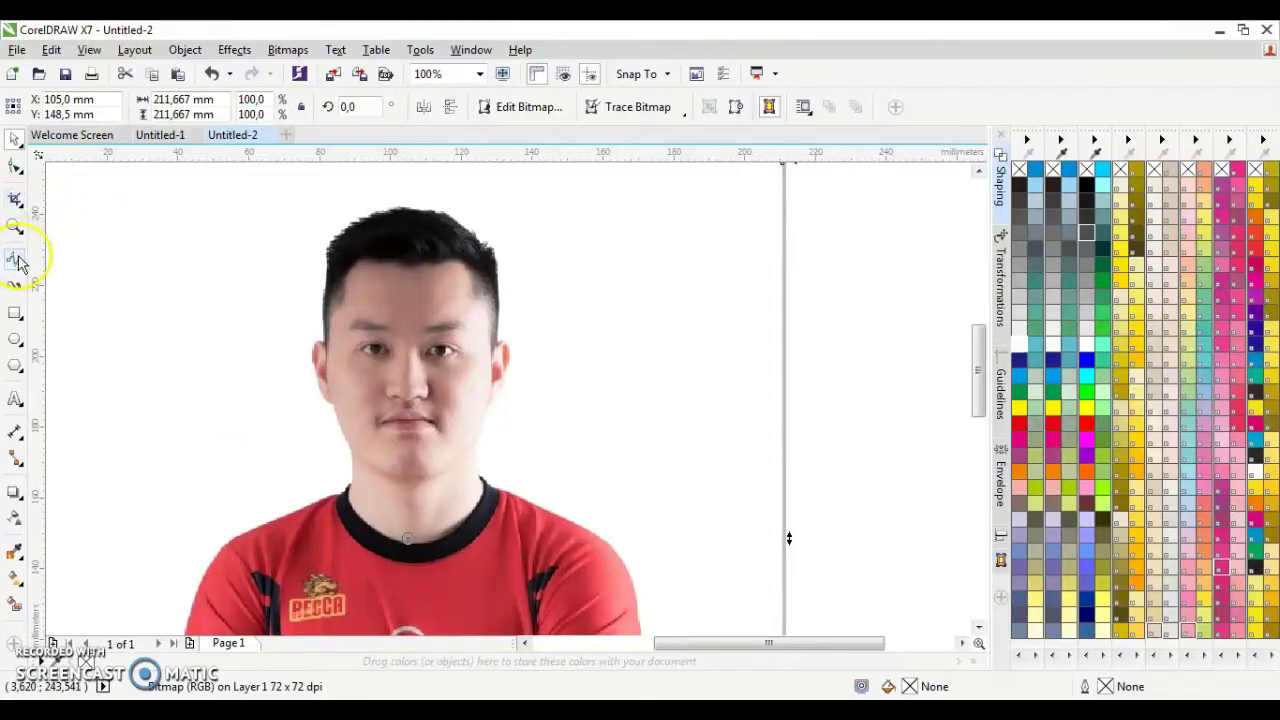
Trace the left eye outline and the highlight curve inside it with the B-Spline tool
{"action": "left_click", "coordinate": [15, 259]}
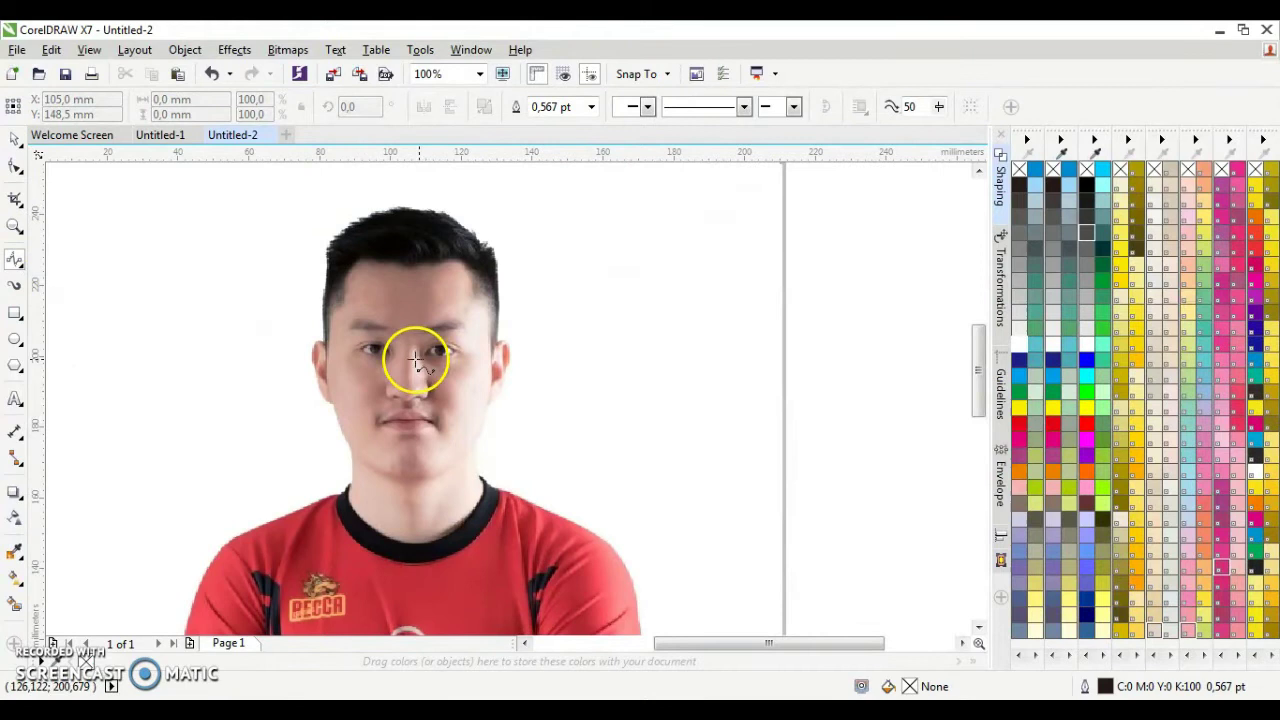
{"action": "scroll", "coordinate": [370, 340], "scroll_direction": "up", "scroll_amount": 4}
{"action": "scroll", "coordinate": [355, 320], "scroll_direction": "up", "scroll_amount": 2}
{"action": "left_click", "coordinate": [340, 379]}
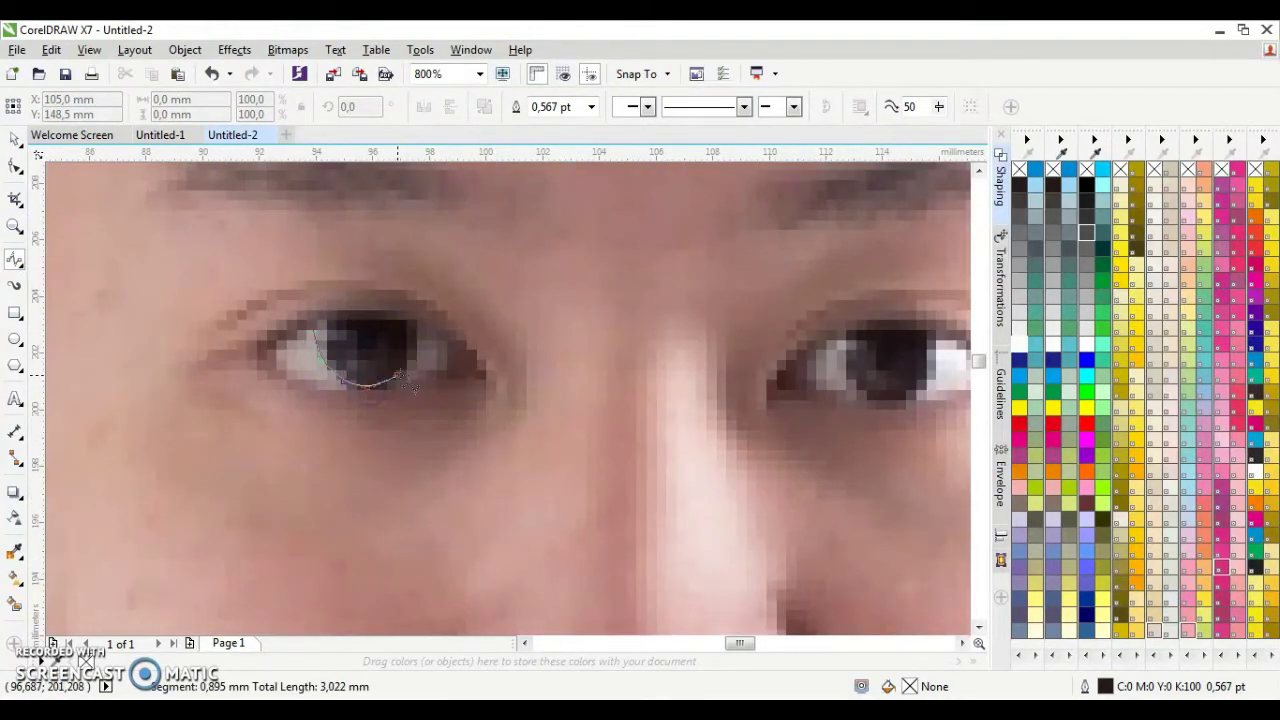
{"action": "left_click", "coordinate": [326, 314]}
{"action": "scroll", "coordinate": [350, 350], "scroll_direction": "up", "scroll_amount": 2}
{"action": "left_click", "coordinate": [353, 350]}
{"action": "left_click", "coordinate": [383, 371]}
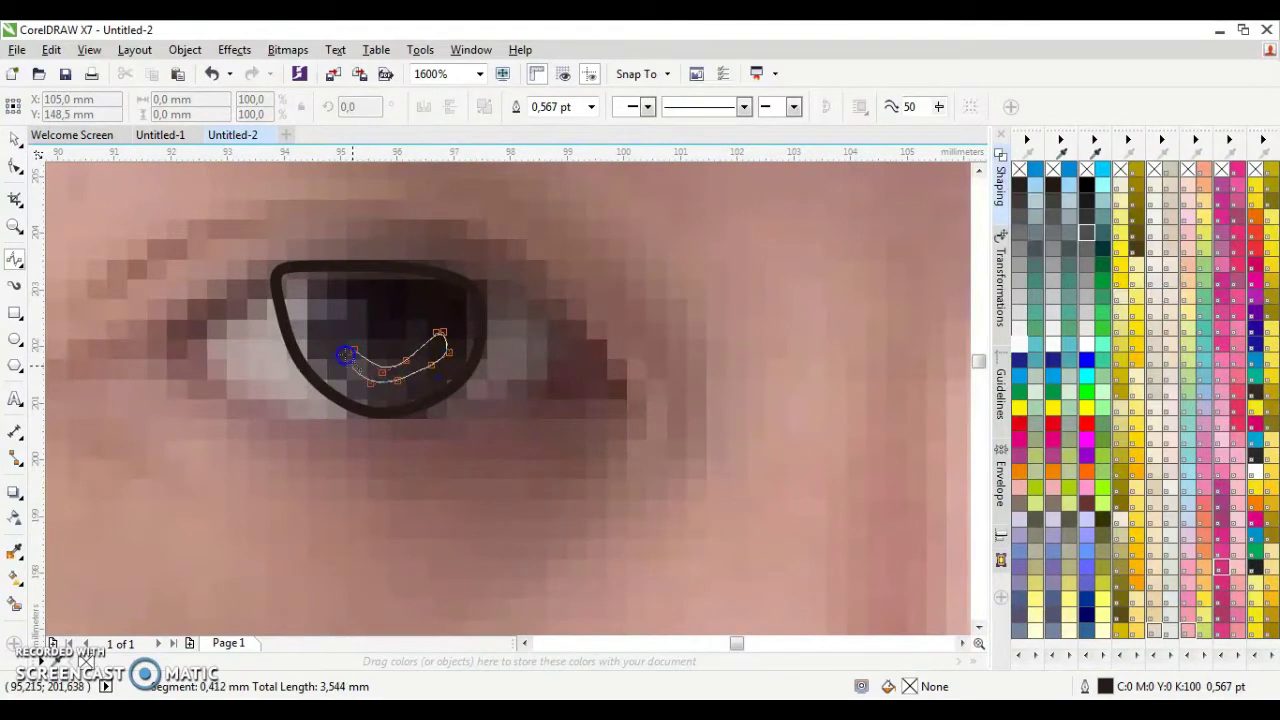
{"action": "left_click", "coordinate": [345, 355]}
Trace the left eyelid shape and fill it black
{"action": "scroll", "coordinate": [677, 350], "scroll_direction": "down", "scroll_amount": 1}
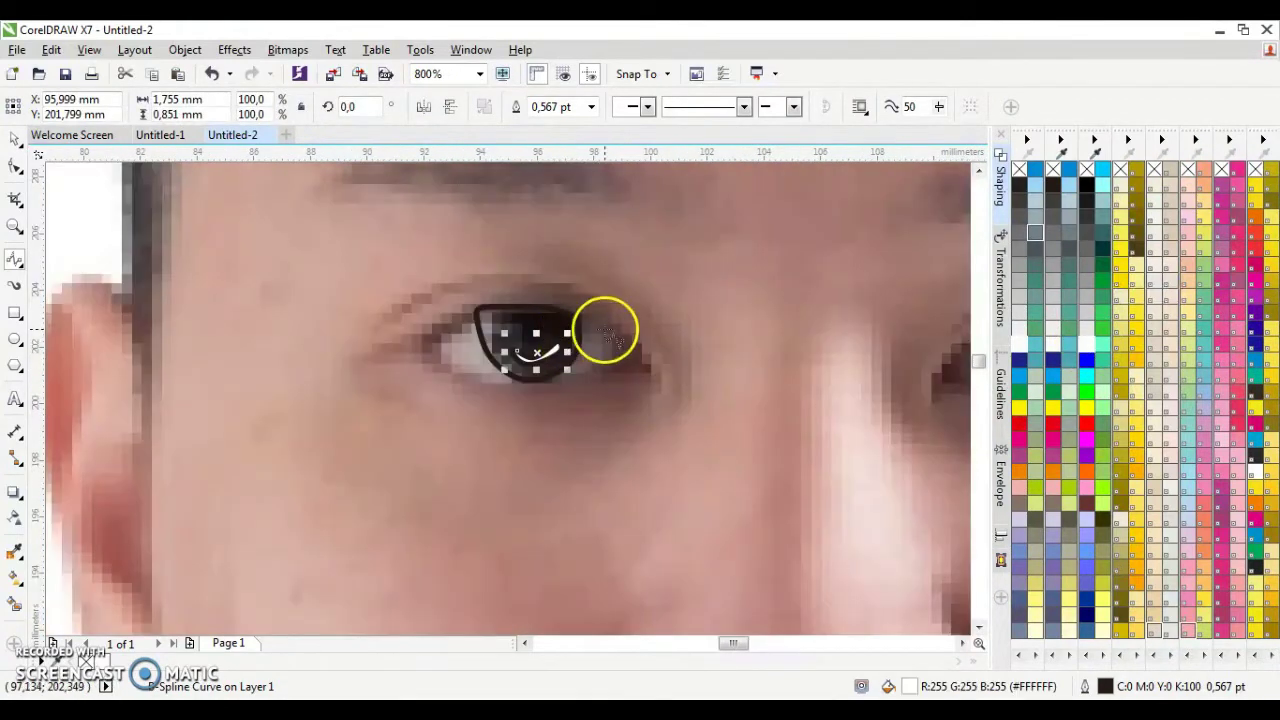
{"action": "scroll", "coordinate": [606, 329], "scroll_direction": "down", "scroll_amount": 1}
{"action": "scroll", "coordinate": [314, 346], "scroll_direction": "up", "scroll_amount": 1}
{"action": "scroll", "coordinate": [306, 337], "scroll_direction": "down", "scroll_amount": 1}
{"action": "scroll", "coordinate": [330, 342], "scroll_direction": "up", "scroll_amount": 1}
{"action": "left_click", "coordinate": [337, 347]}
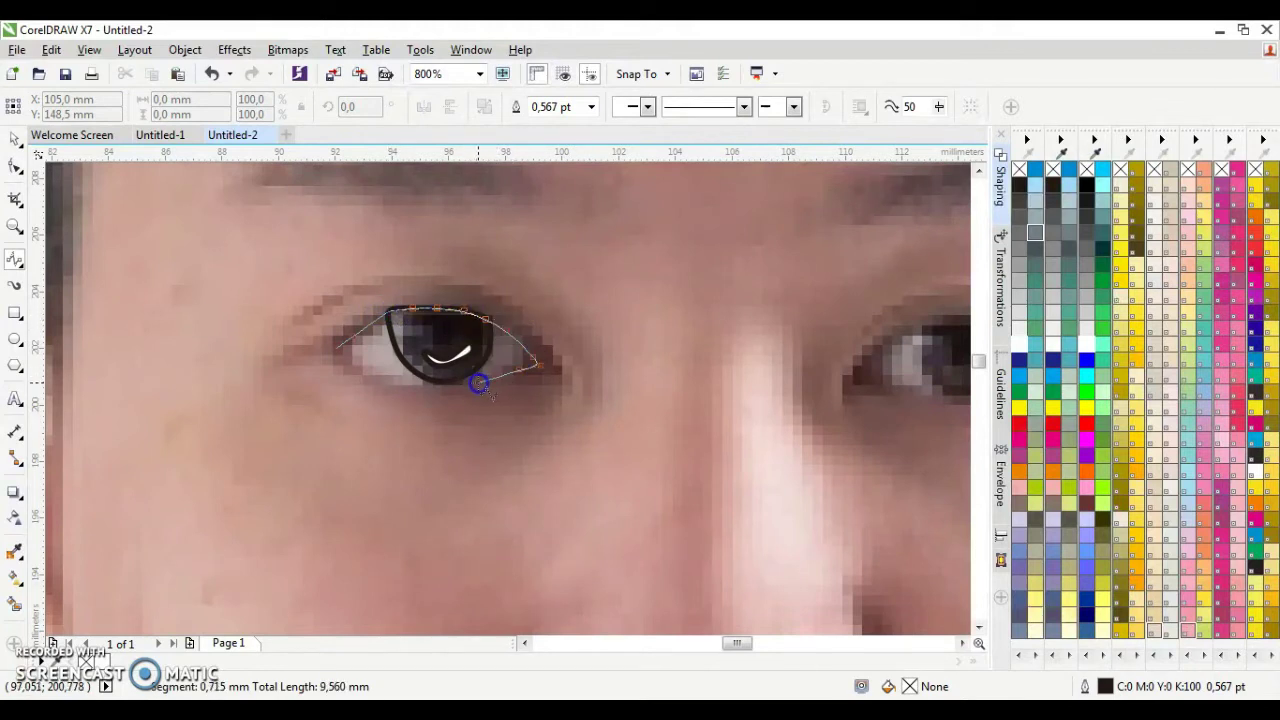
{"action": "left_click", "coordinate": [335, 352]}
{"action": "left_click", "coordinate": [1053, 186]}
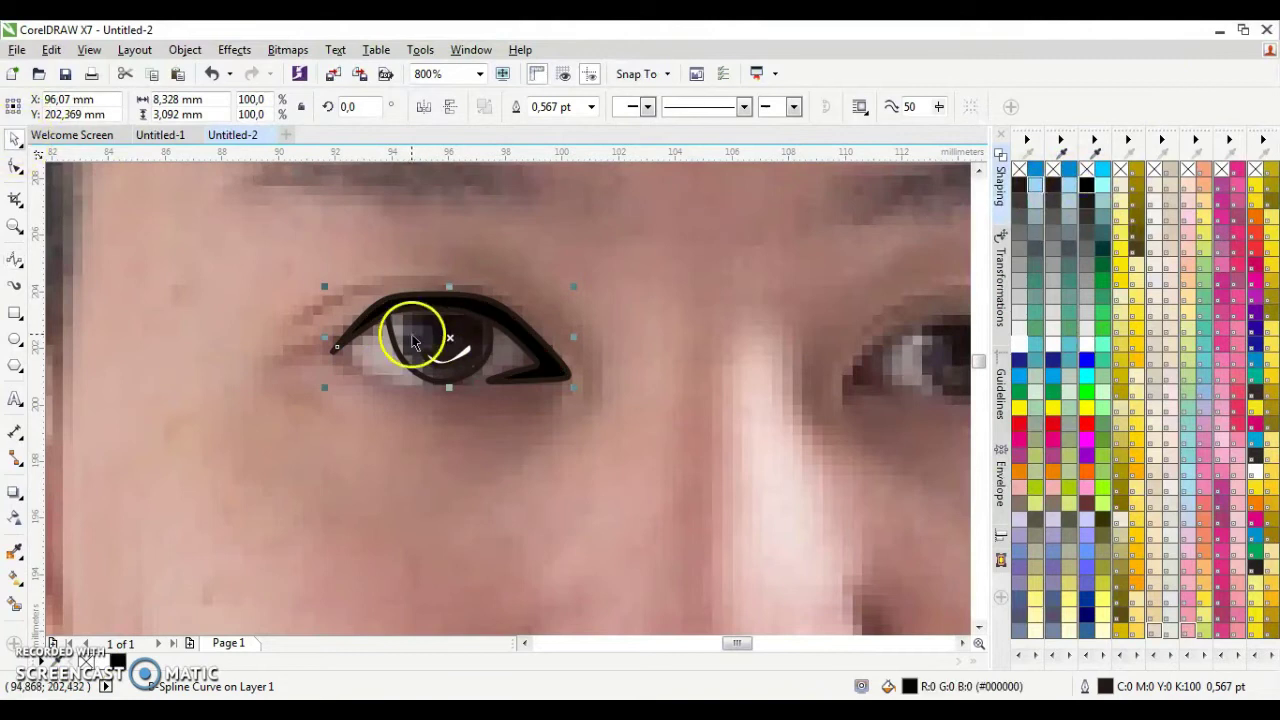
{"action": "left_click", "coordinate": [334, 386]}
Draw the crease line above the left eyelid
{"action": "scroll", "coordinate": [94, 229], "scroll_direction": "down", "scroll_amount": 1}
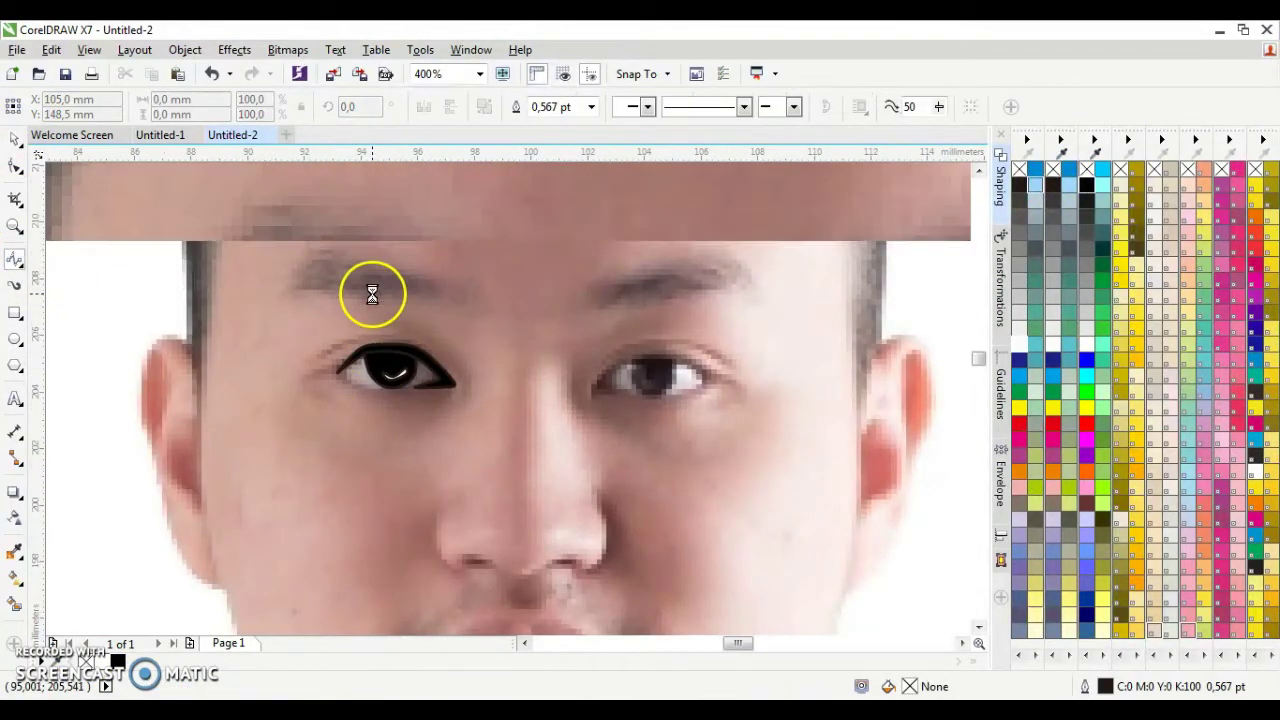
{"action": "scroll", "coordinate": [372, 293], "scroll_direction": "up", "scroll_amount": 1}
{"action": "left_click", "coordinate": [264, 412]}
{"action": "left_click", "coordinate": [186, 623]}
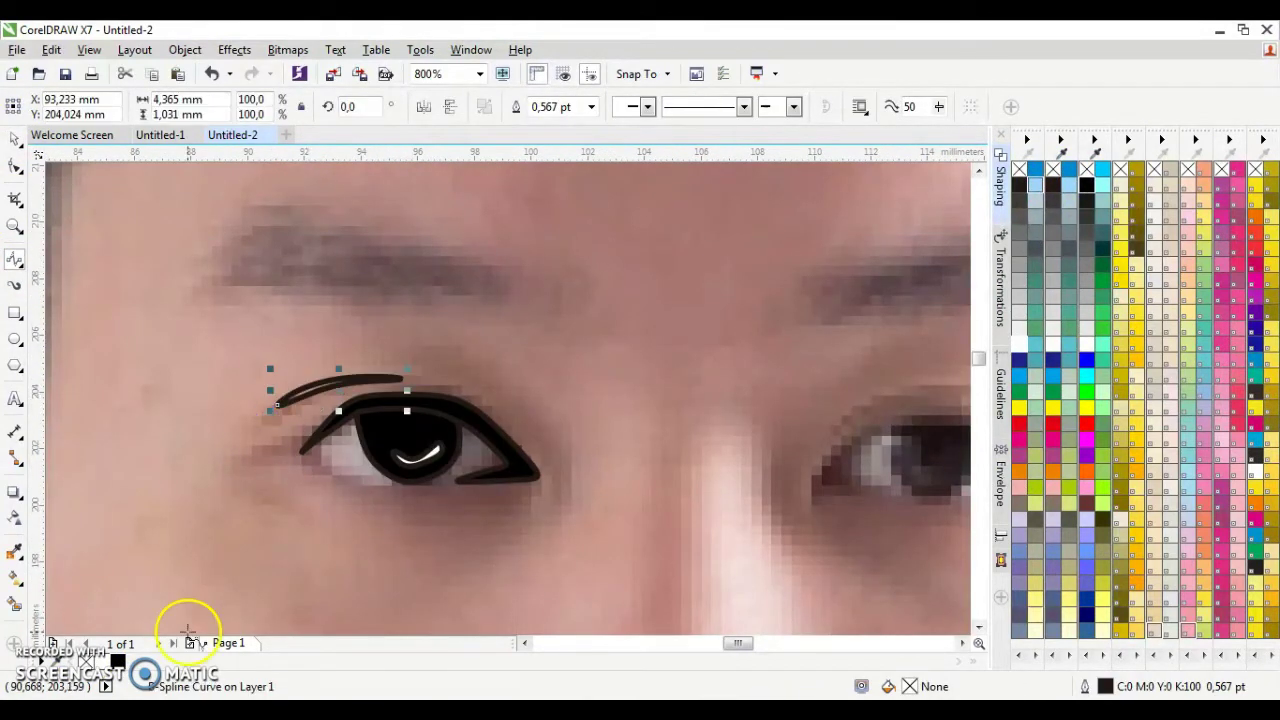
Trace and close the left eyebrow shape
{"action": "left_click", "coordinate": [497, 265]}
{"action": "left_click", "coordinate": [428, 234]}
{"action": "left_click", "coordinate": [352, 207]}
{"action": "left_click", "coordinate": [305, 197]}
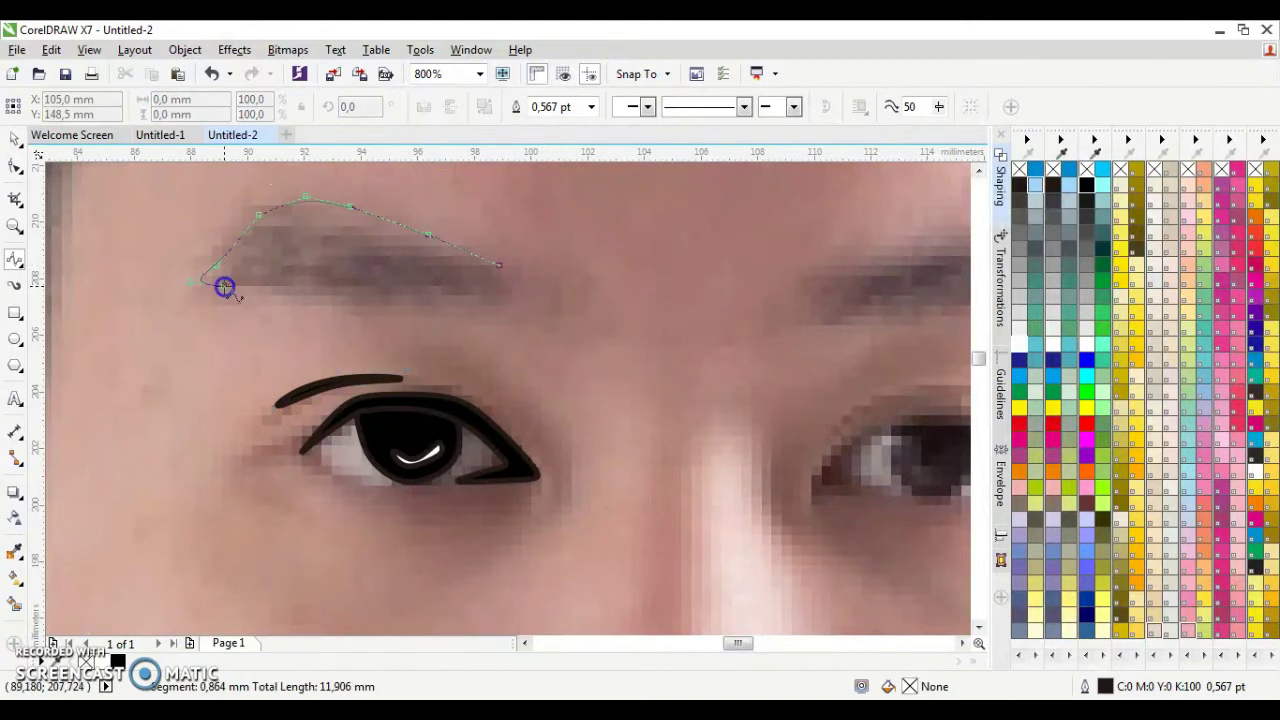
{"action": "double_click", "coordinate": [523, 289]}
{"action": "scroll", "coordinate": [434, 523], "scroll_direction": "down", "scroll_amount": 2}
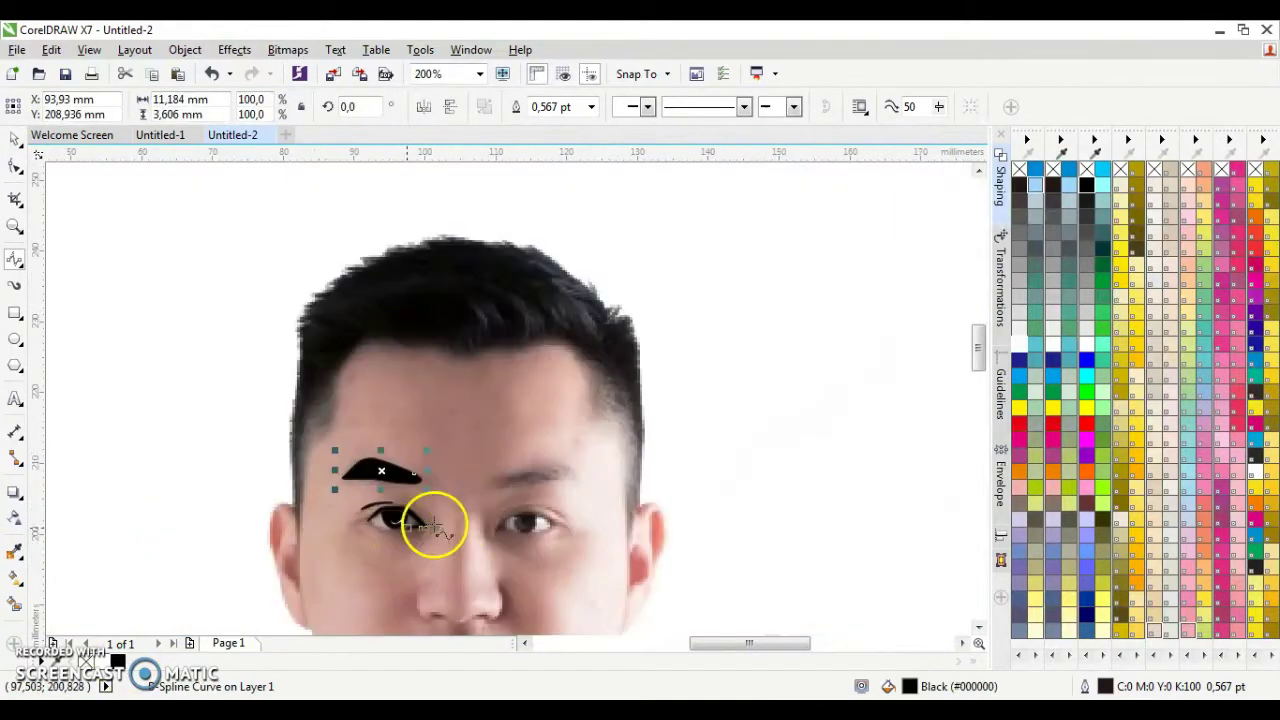
{"action": "scroll", "coordinate": [452, 490], "scroll_direction": "up", "scroll_amount": 2}
Begin outlining the right eye
{"action": "left_click", "coordinate": [442, 425]}
{"action": "left_click", "coordinate": [440, 458]}
{"action": "left_click", "coordinate": [532, 469]}
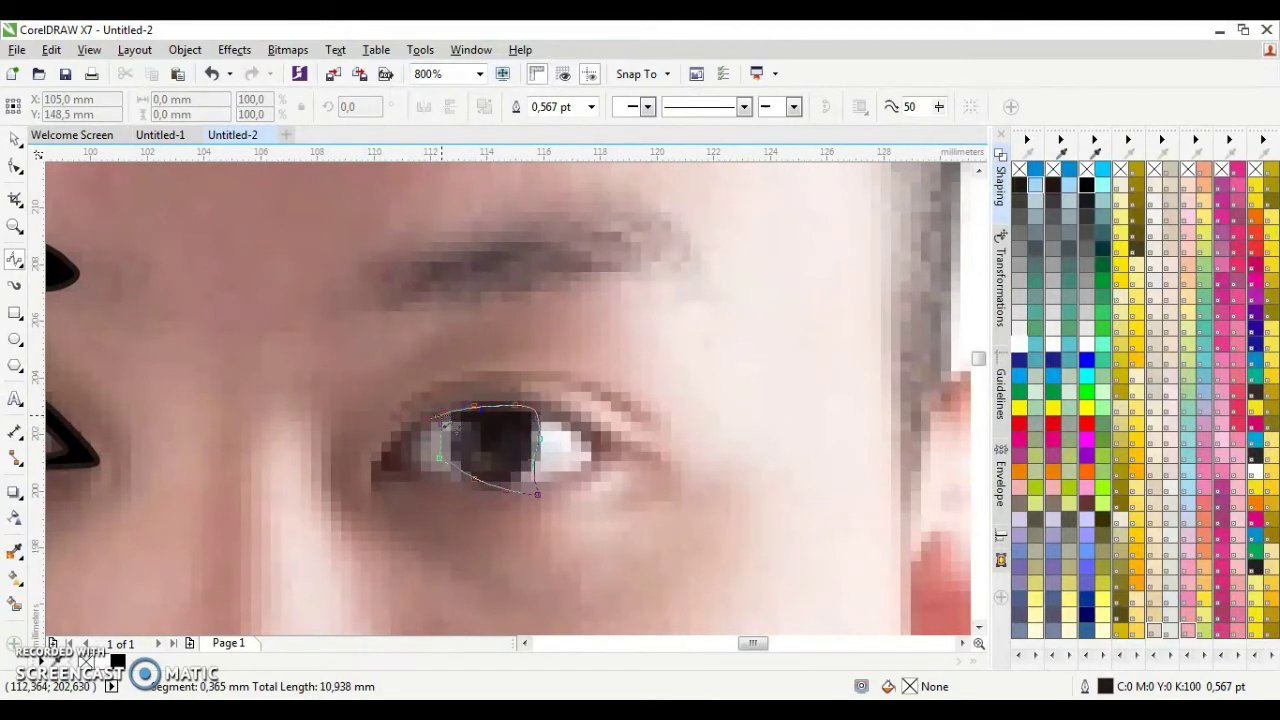
Close the right eye outline and add its white highlight curve
{"action": "left_click", "coordinate": [440, 457]}
{"action": "left_click", "coordinate": [15, 167]}
{"action": "scroll", "coordinate": [451, 429], "scroll_direction": "up", "scroll_amount": 1}
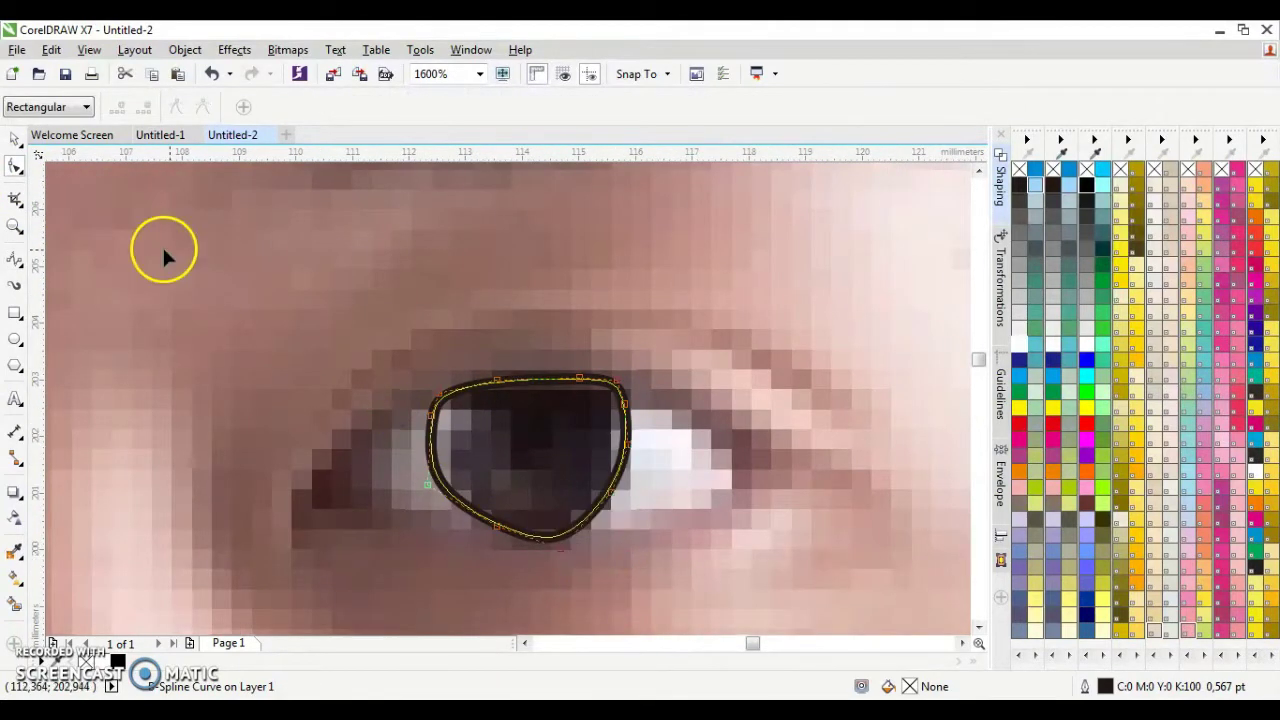
{"action": "left_click", "coordinate": [15, 259]}
{"action": "scroll", "coordinate": [514, 451], "scroll_direction": "down", "scroll_amount": 2}
{"action": "scroll", "coordinate": [514, 451], "scroll_direction": "up", "scroll_amount": 2}
{"action": "left_click", "coordinate": [510, 455]}
{"action": "left_click", "coordinate": [558, 461]}
{"action": "left_click", "coordinate": [577, 437]}
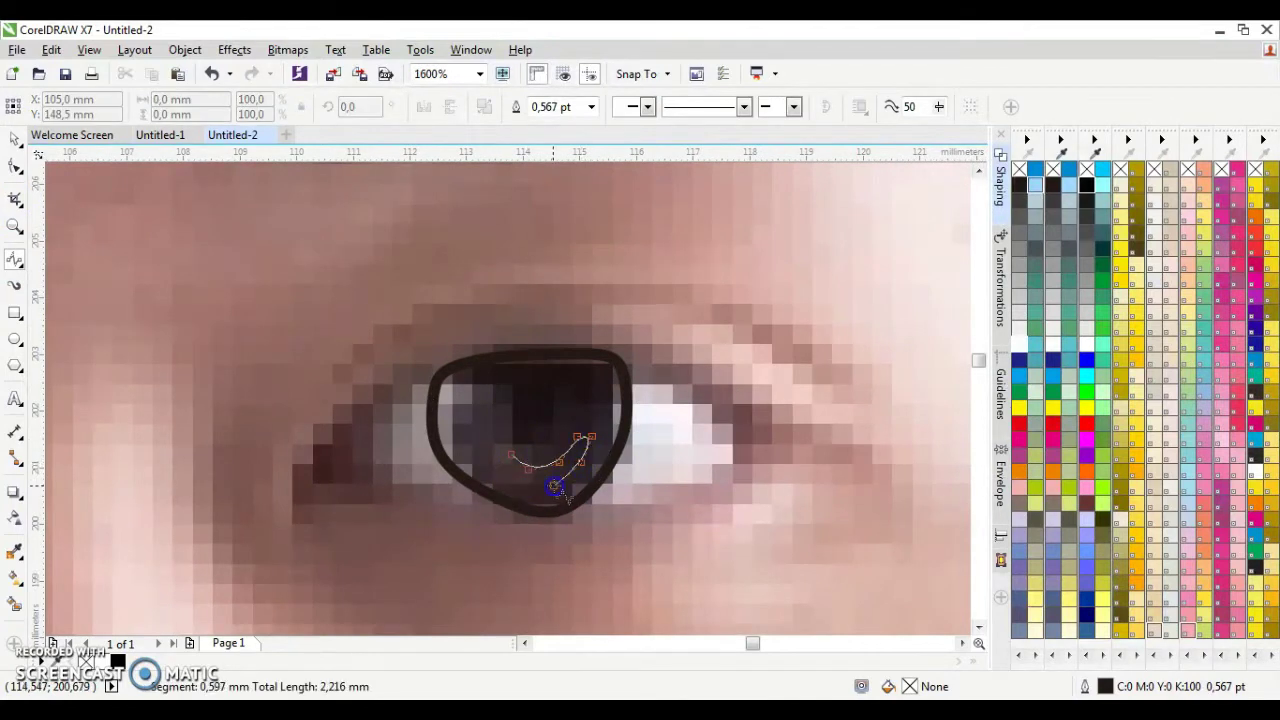
{"action": "left_click", "coordinate": [1018, 184]}
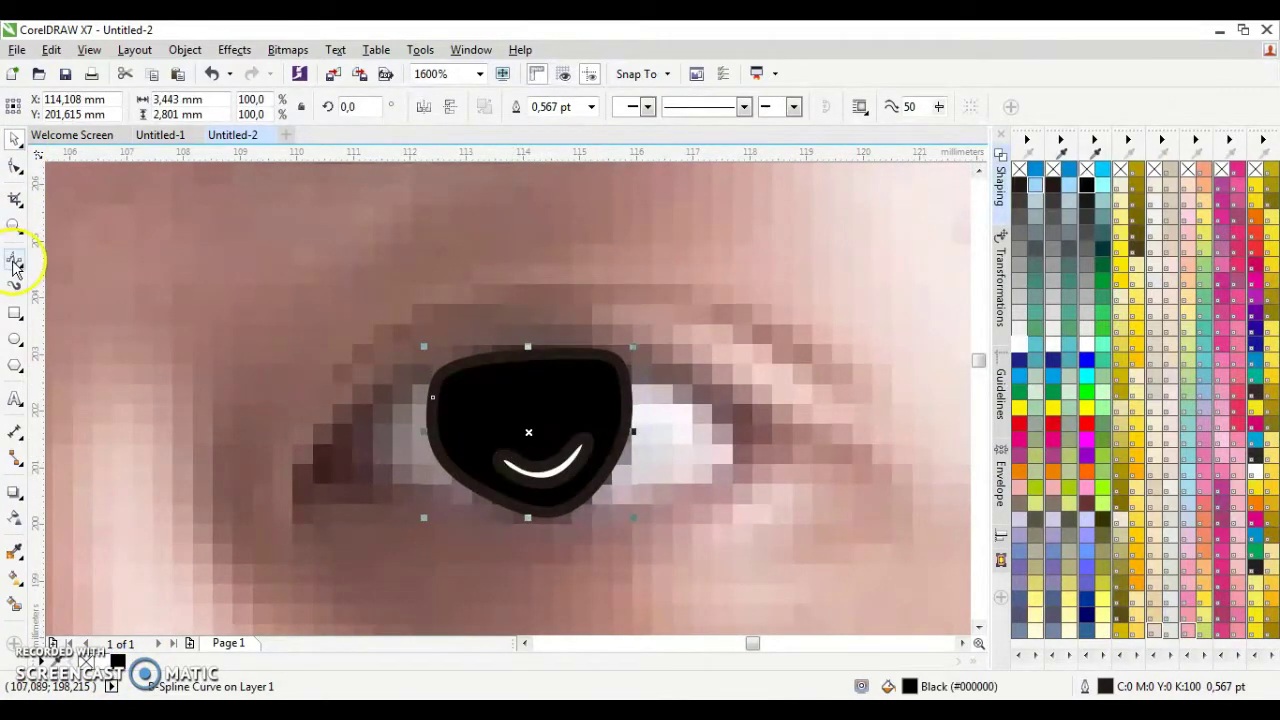
{"action": "scroll", "coordinate": [370, 397], "scroll_direction": "down", "scroll_amount": 2}
{"action": "scroll", "coordinate": [328, 403], "scroll_direction": "up", "scroll_amount": 1}
Trace the right eyelid shape and the crease line above it
{"action": "left_click", "coordinate": [563, 424]}
{"action": "left_click", "coordinate": [515, 398]}
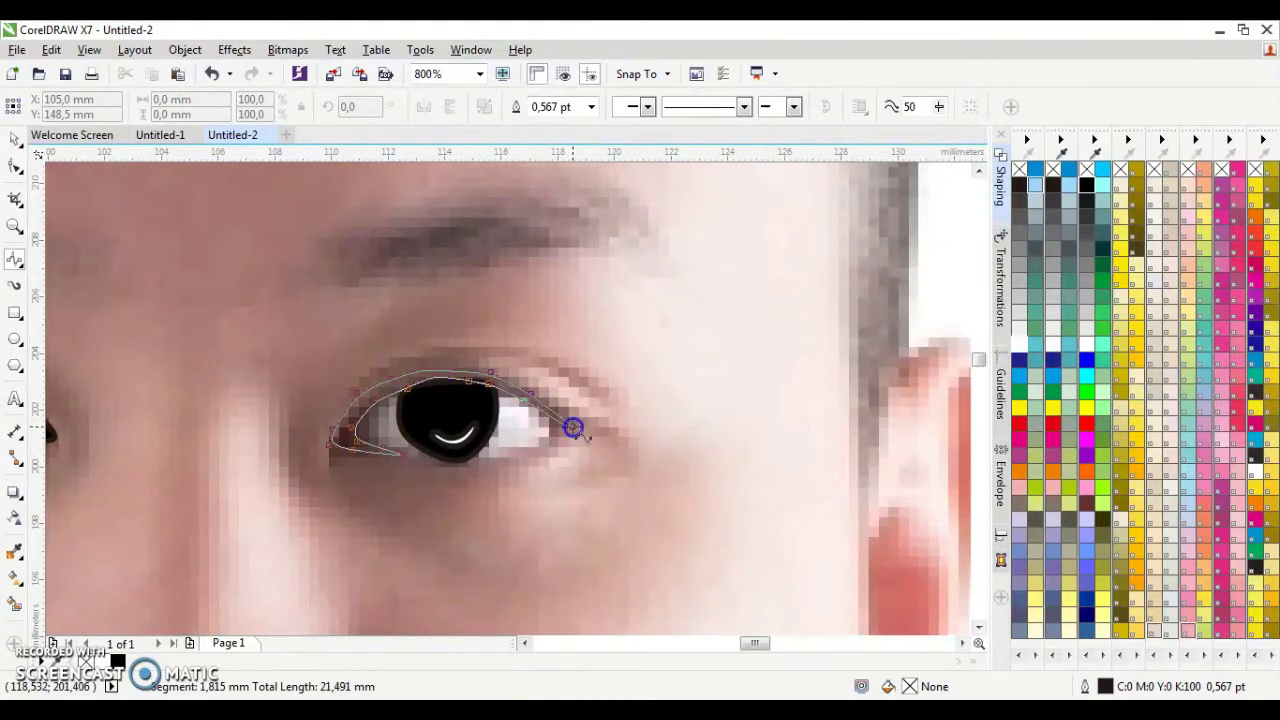
{"action": "left_click", "coordinate": [573, 428]}
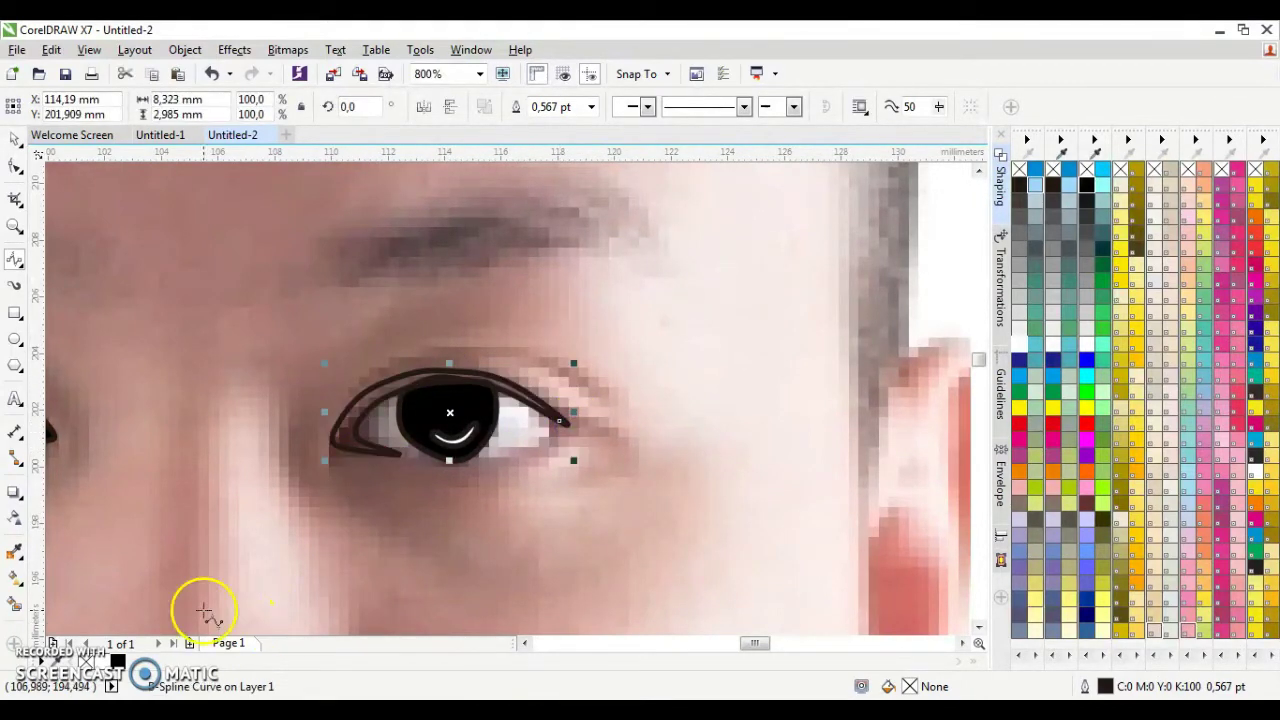
{"action": "left_click", "coordinate": [612, 396]}
{"action": "left_click", "coordinate": [545, 356]}
{"action": "left_click", "coordinate": [451, 343]}
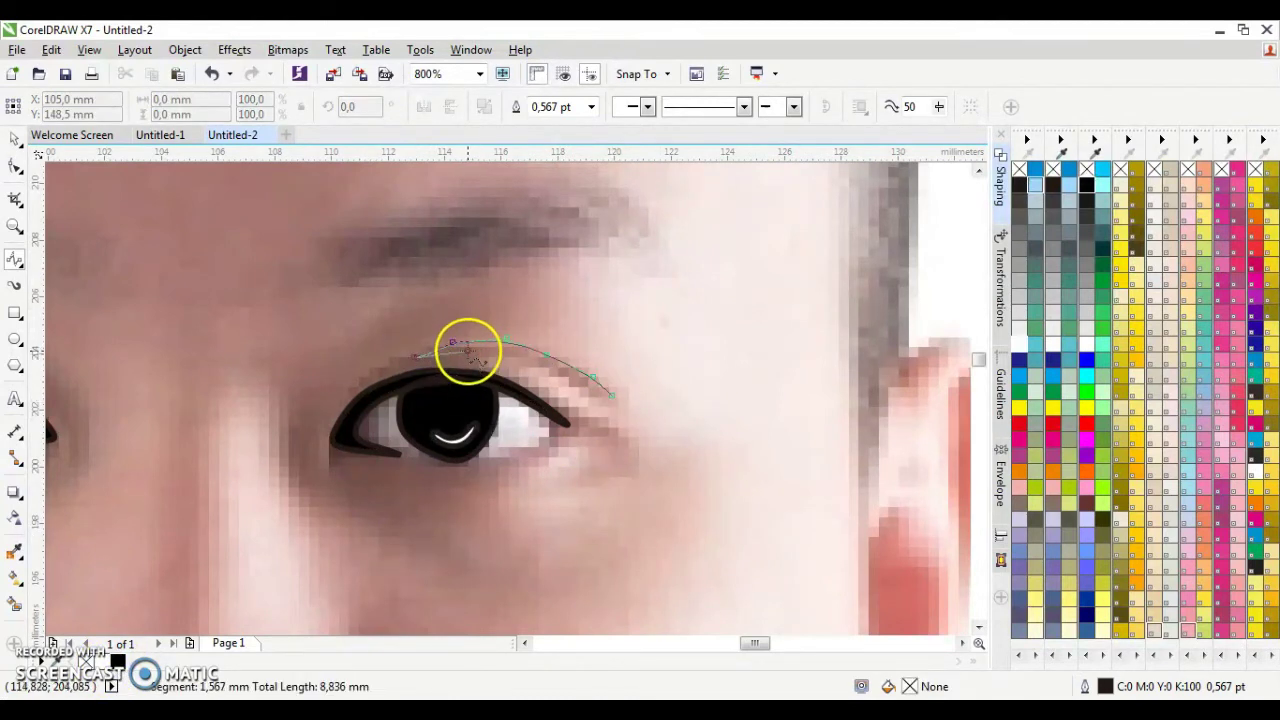
{"action": "left_click", "coordinate": [612, 396]}
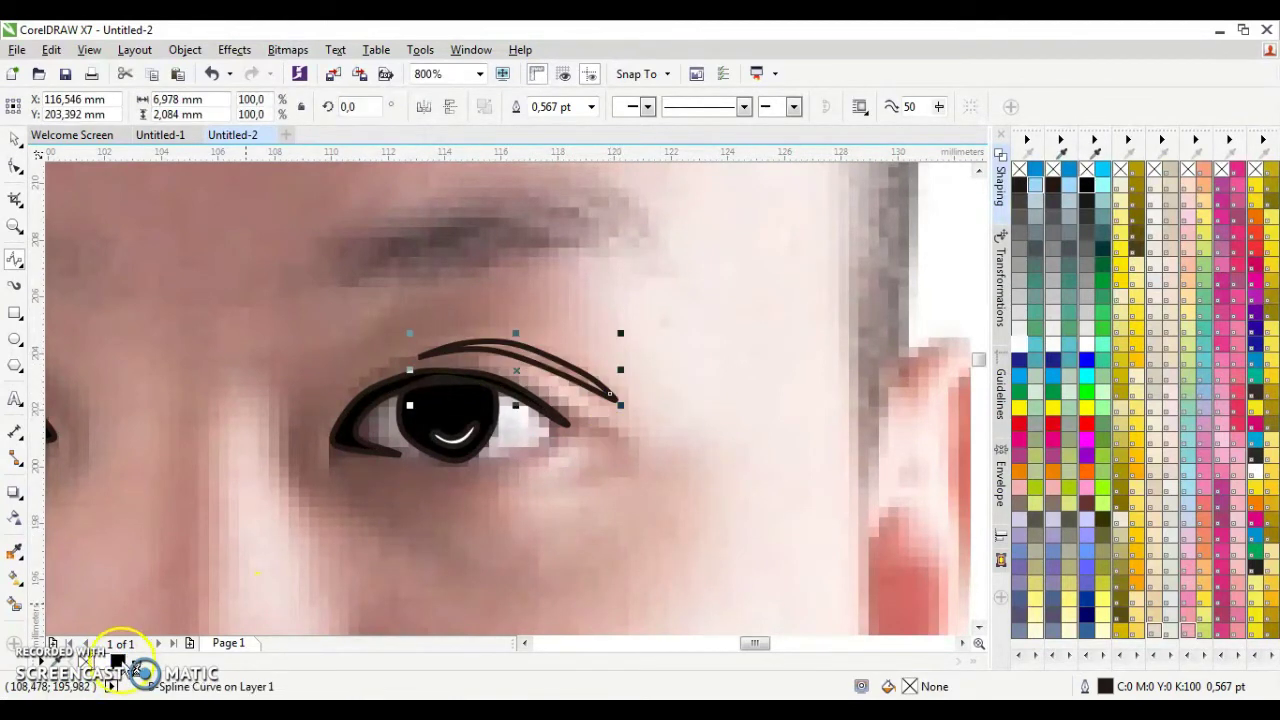
Trace and close the right eyebrow shape
{"action": "left_click", "coordinate": [336, 240]}
{"action": "left_click", "coordinate": [394, 204]}
{"action": "scroll", "coordinate": [394, 204], "scroll_direction": "up", "scroll_amount": 1}
{"action": "left_click", "coordinate": [512, 214]}
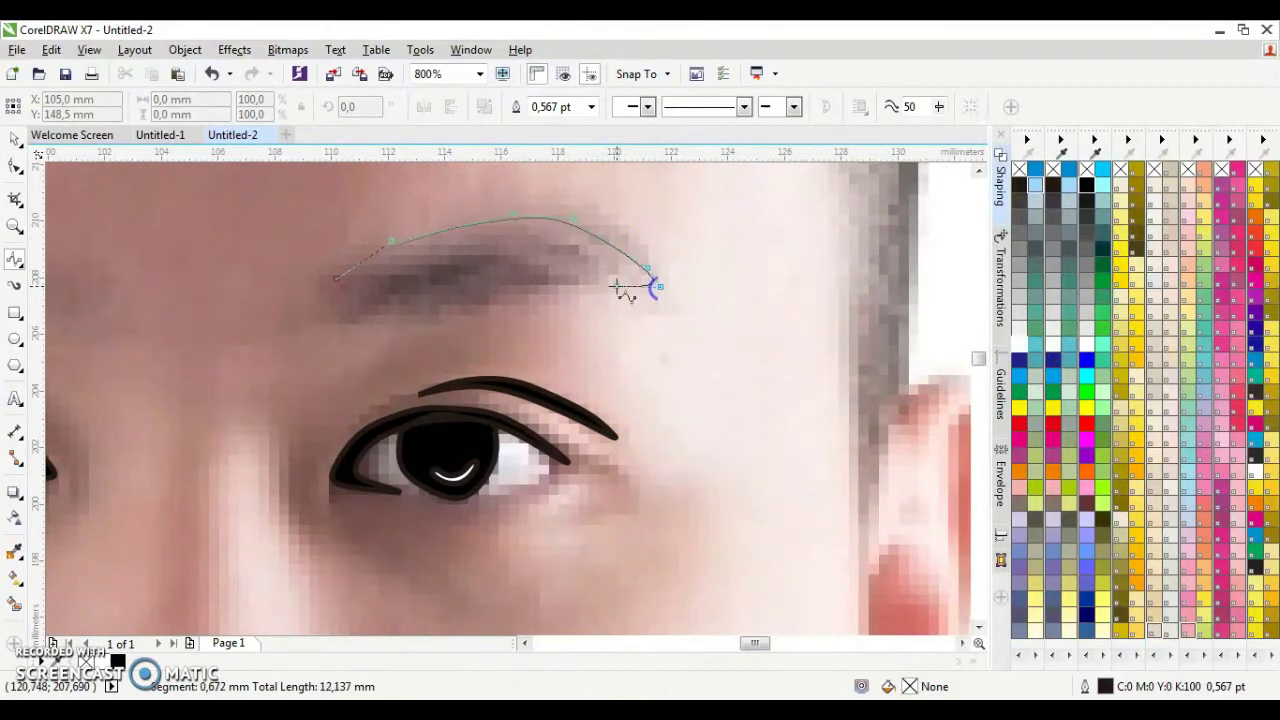
{"action": "left_click", "coordinate": [337, 277]}
{"action": "scroll", "coordinate": [294, 429], "scroll_direction": "down", "scroll_amount": 4}
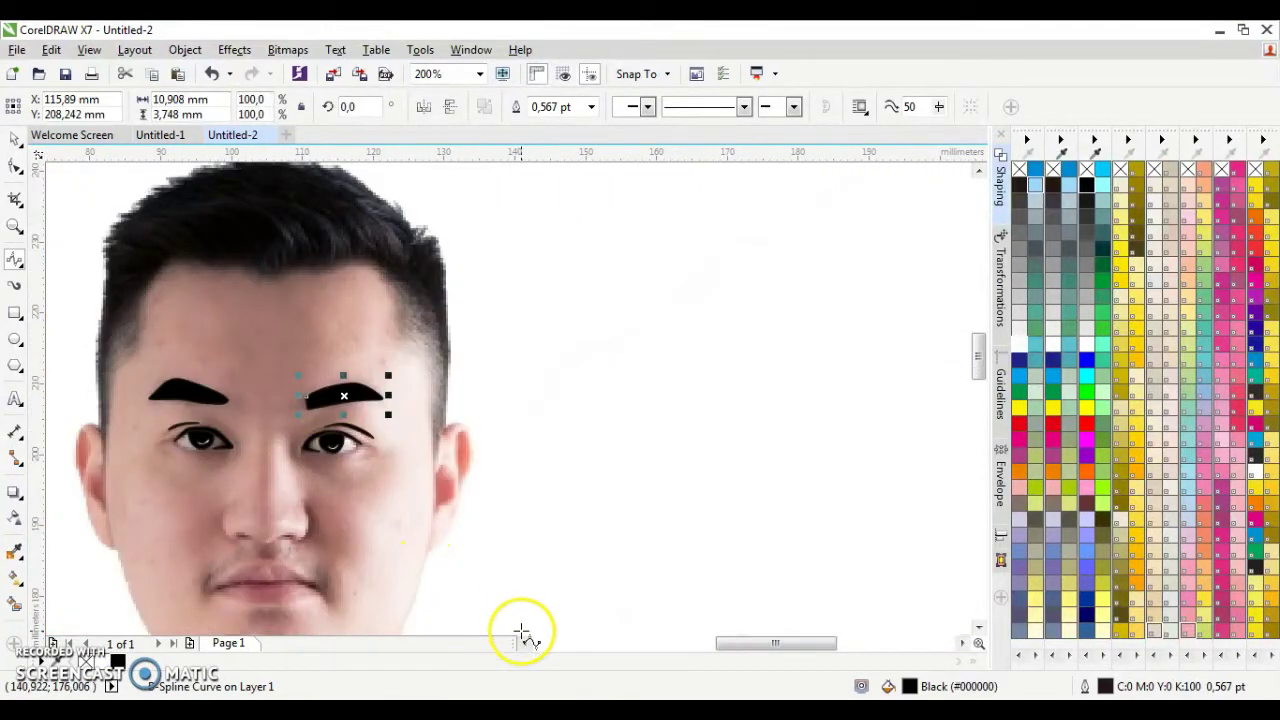
Draw the two nostril shapes with the B-Spline tool
{"action": "scroll", "coordinate": [488, 556], "scroll_direction": "up", "scroll_amount": 4}
{"action": "left_click", "coordinate": [393, 499]}
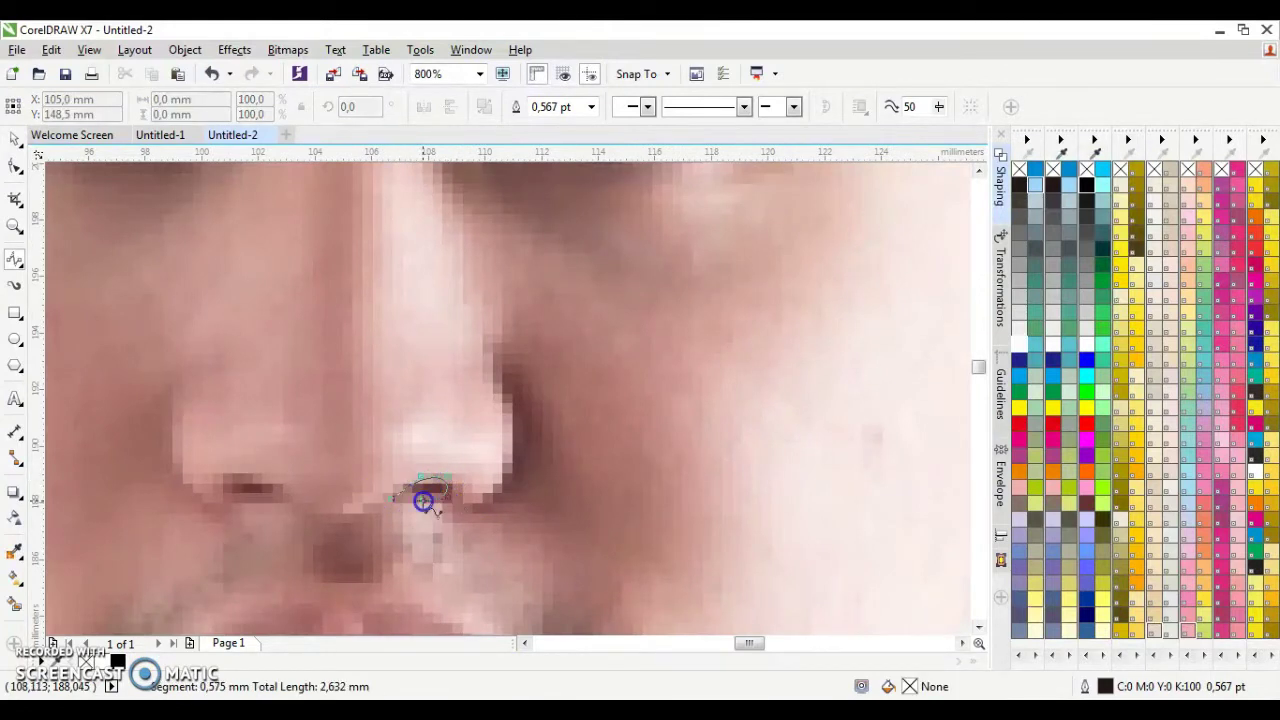
{"action": "left_click", "coordinate": [414, 487]}
{"action": "left_click", "coordinate": [280, 489]}
{"action": "left_click", "coordinate": [243, 494]}
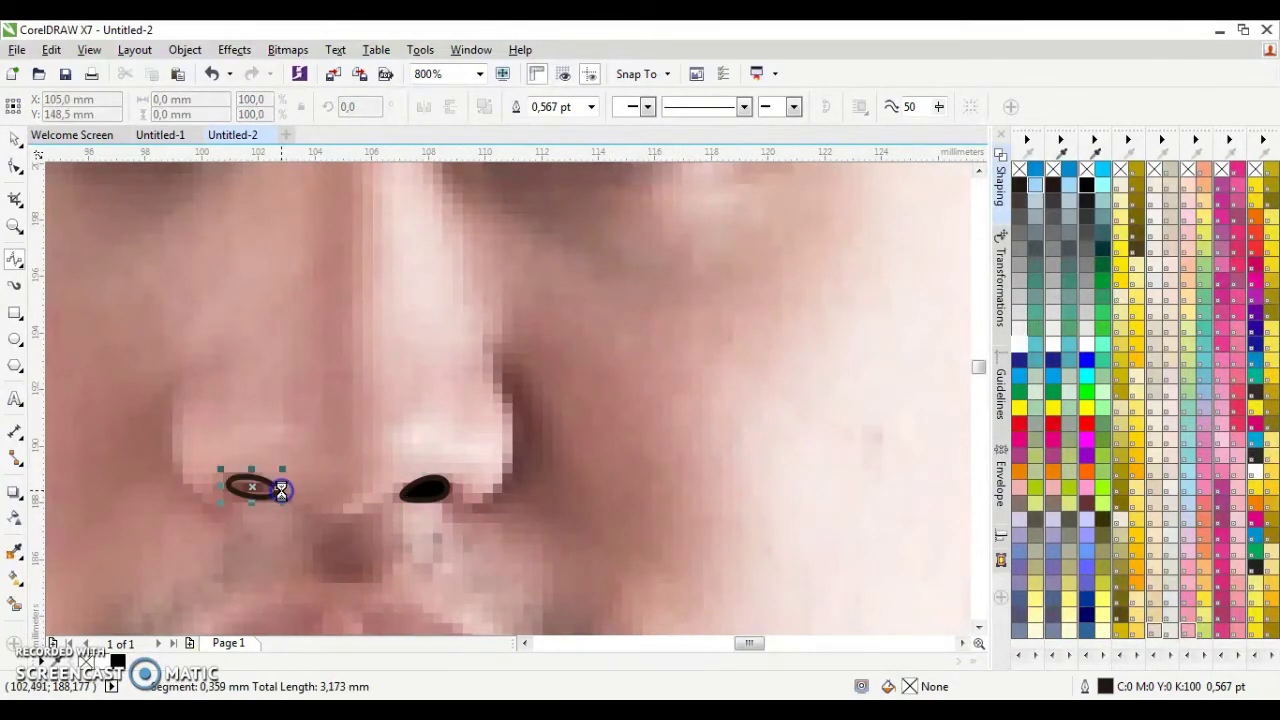
{"action": "left_click", "coordinate": [281, 490]}
Draw curved strokes along both nose sides and begin the right moustache half
{"action": "left_click", "coordinate": [491, 374]}
{"action": "left_click", "coordinate": [504, 505]}
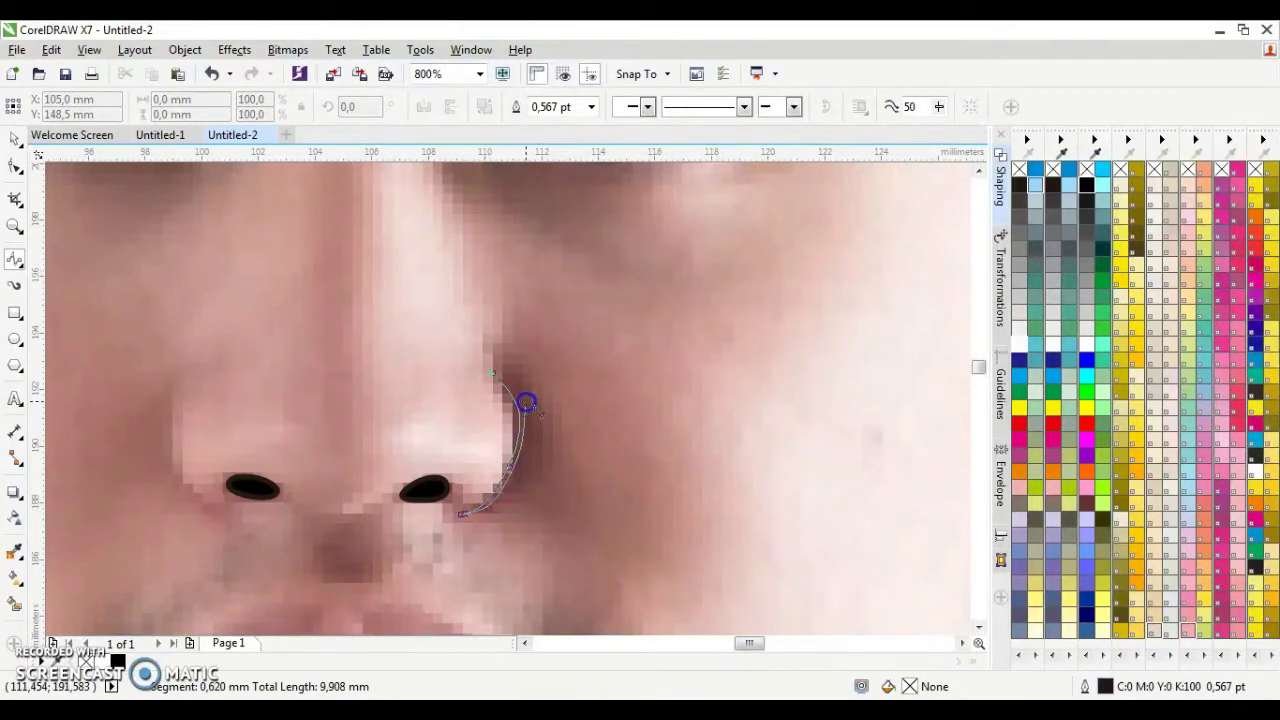
{"action": "double_click", "coordinate": [461, 514]}
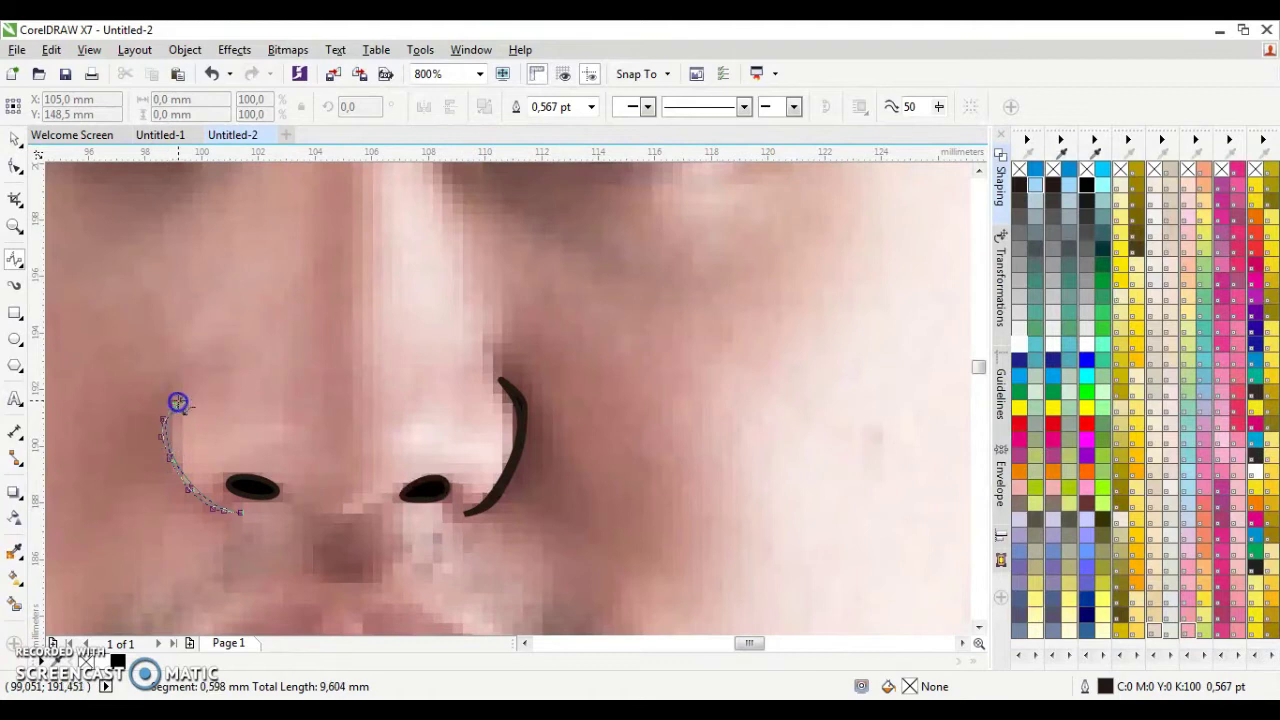
{"action": "double_click", "coordinate": [178, 402]}
{"action": "scroll", "coordinate": [314, 586], "scroll_direction": "down", "scroll_amount": 2}
{"action": "scroll", "coordinate": [980, 620], "scroll_direction": "down", "scroll_amount": 2}
{"action": "scroll", "coordinate": [523, 600], "scroll_direction": "up", "scroll_amount": 1}
{"action": "scroll", "coordinate": [521, 452], "scroll_direction": "up", "scroll_amount": 2}
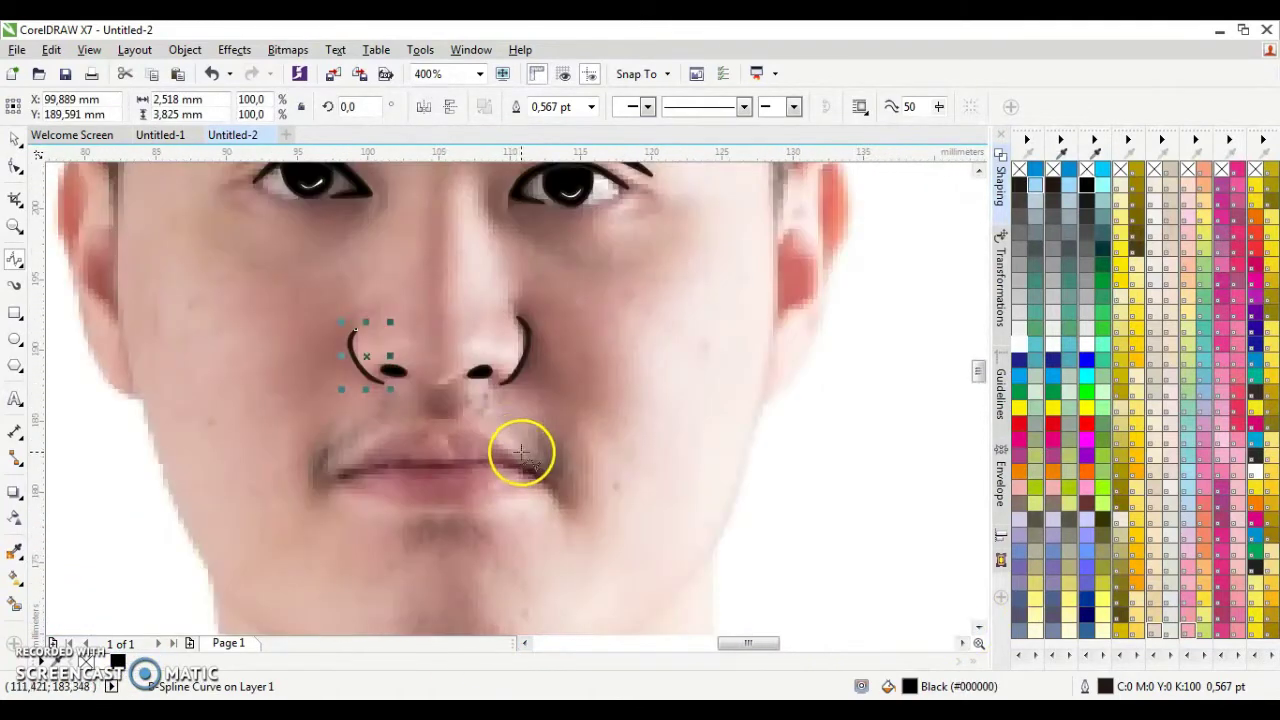
{"action": "scroll", "coordinate": [521, 452], "scroll_direction": "up", "scroll_amount": 1}
{"action": "left_click", "coordinate": [440, 395]}
{"action": "left_click", "coordinate": [640, 464]}
Fill the right moustache half 60% Black and trace the matching left half
{"action": "left_click", "coordinate": [1070, 248]}
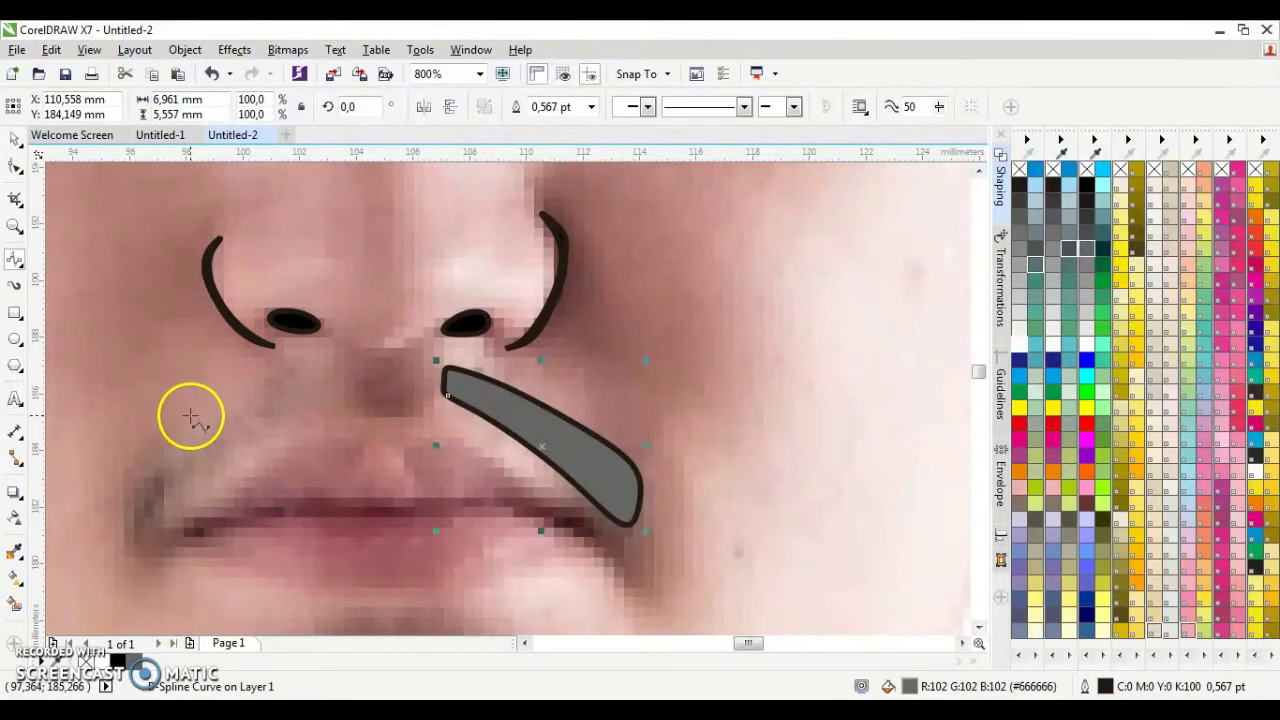
{"action": "left_click", "coordinate": [304, 374]}
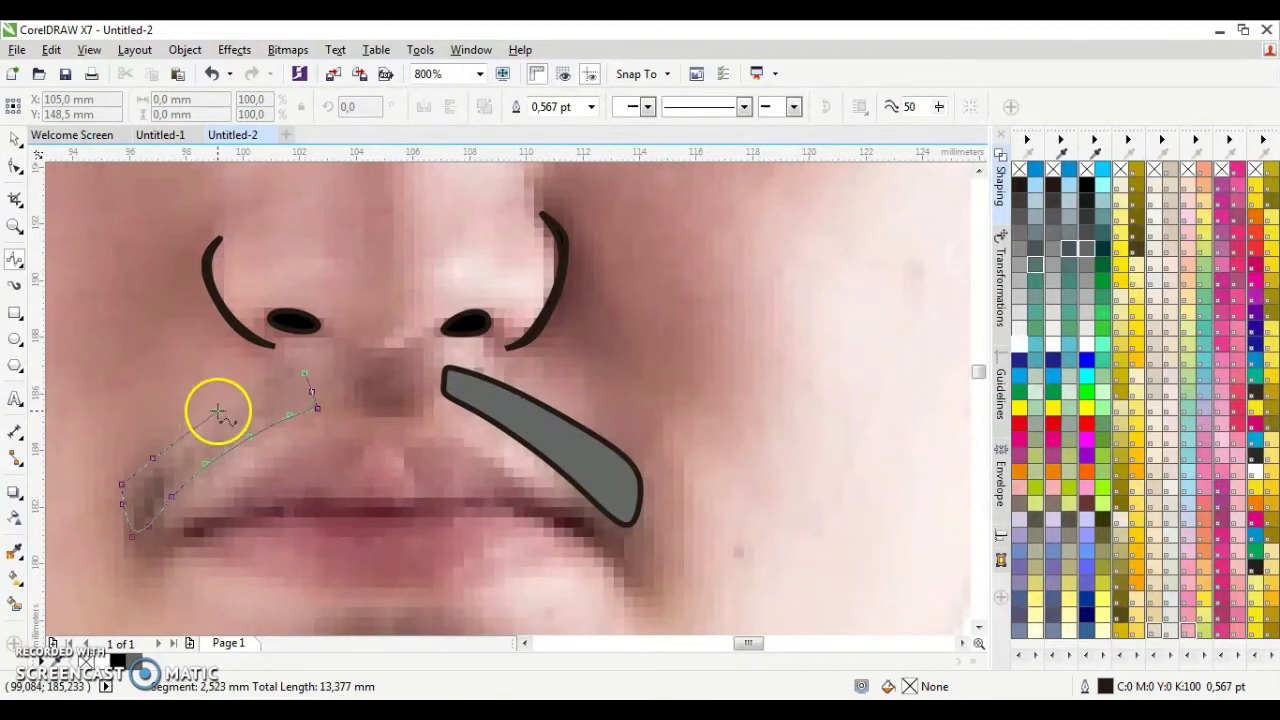
{"action": "left_click", "coordinate": [302, 374]}
{"action": "scroll", "coordinate": [297, 560], "scroll_direction": "down", "scroll_amount": 1}
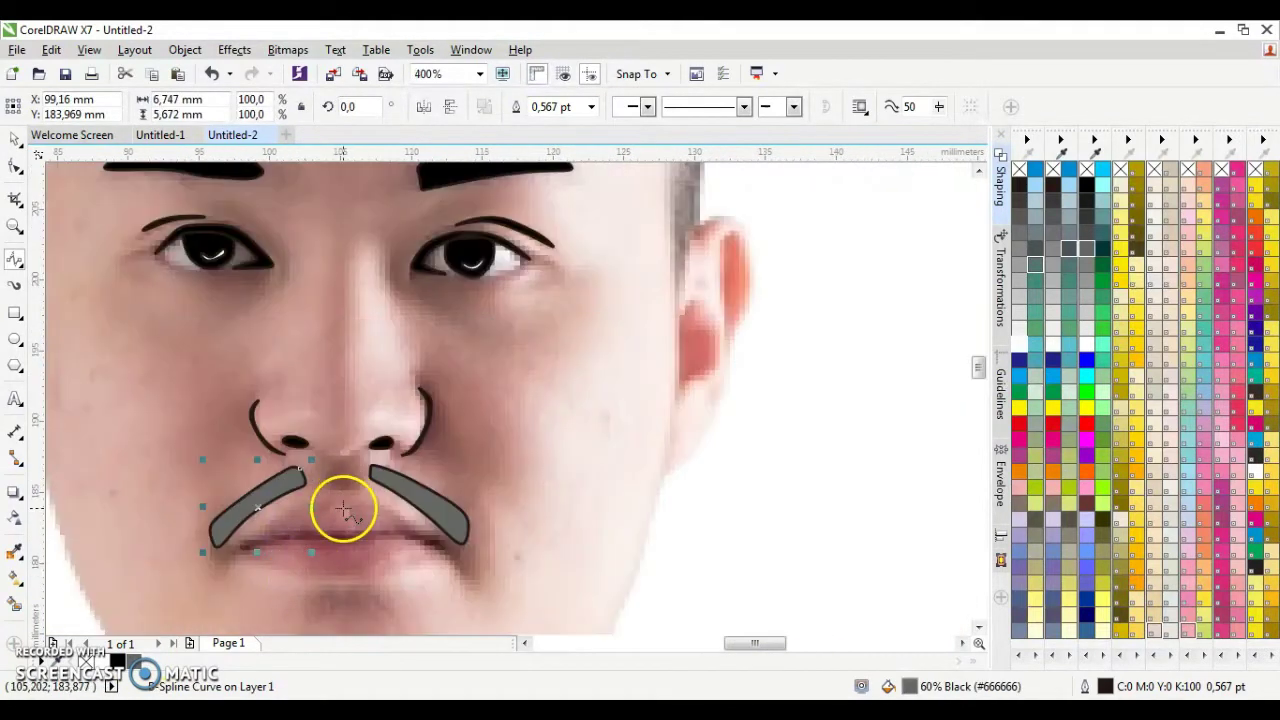
{"action": "scroll", "coordinate": [343, 511], "scroll_direction": "up", "scroll_amount": 1}
Trace a closed outline around both lips
{"action": "left_click", "coordinate": [341, 401]}
{"action": "left_click", "coordinate": [548, 481]}
{"action": "left_click", "coordinate": [395, 540]}
{"action": "left_click", "coordinate": [331, 546]}
{"action": "left_click", "coordinate": [277, 388]}
{"action": "left_click", "coordinate": [330, 400]}
Draw the mouth parting line between the lips
{"action": "left_click", "coordinate": [383, 459]}
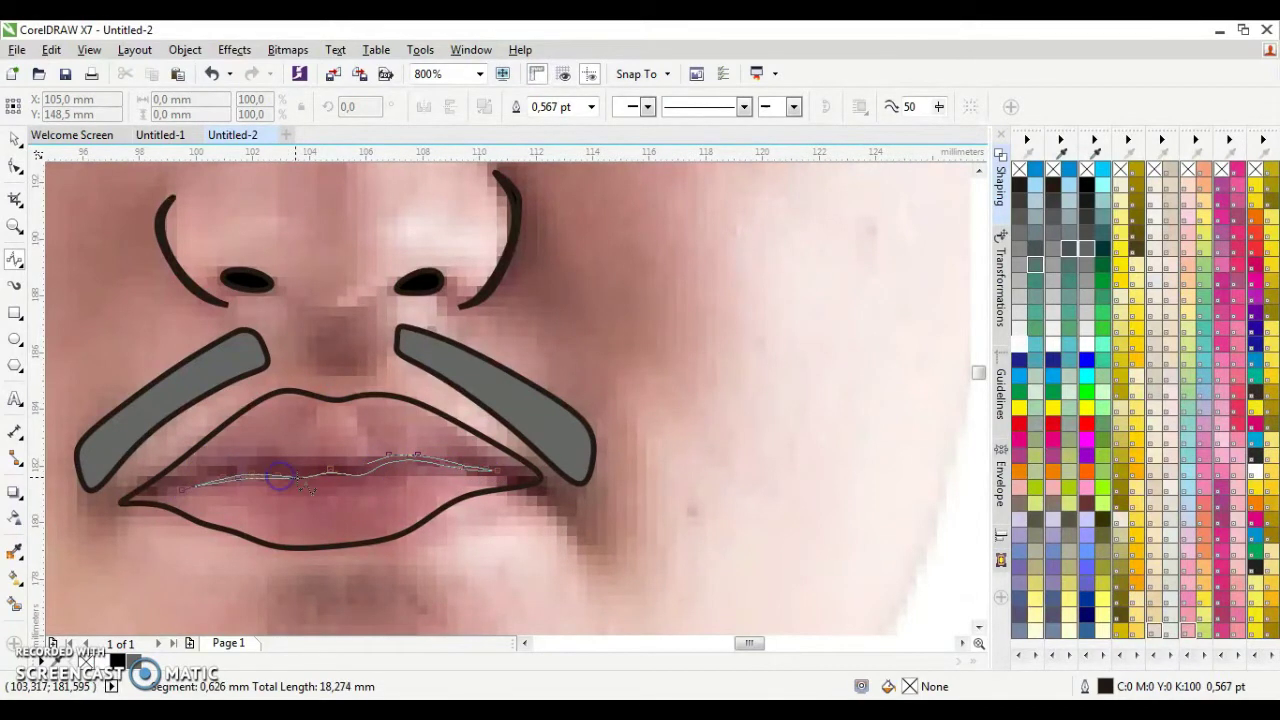
{"action": "double_click", "coordinate": [350, 470]}
{"action": "left_click", "coordinate": [14, 138]}
{"action": "scroll", "coordinate": [414, 463], "scroll_direction": "down", "scroll_amount": 3}
Trace and close the inner-ear shape of the right ear
{"action": "scroll", "coordinate": [491, 449], "scroll_direction": "up", "scroll_amount": 3}
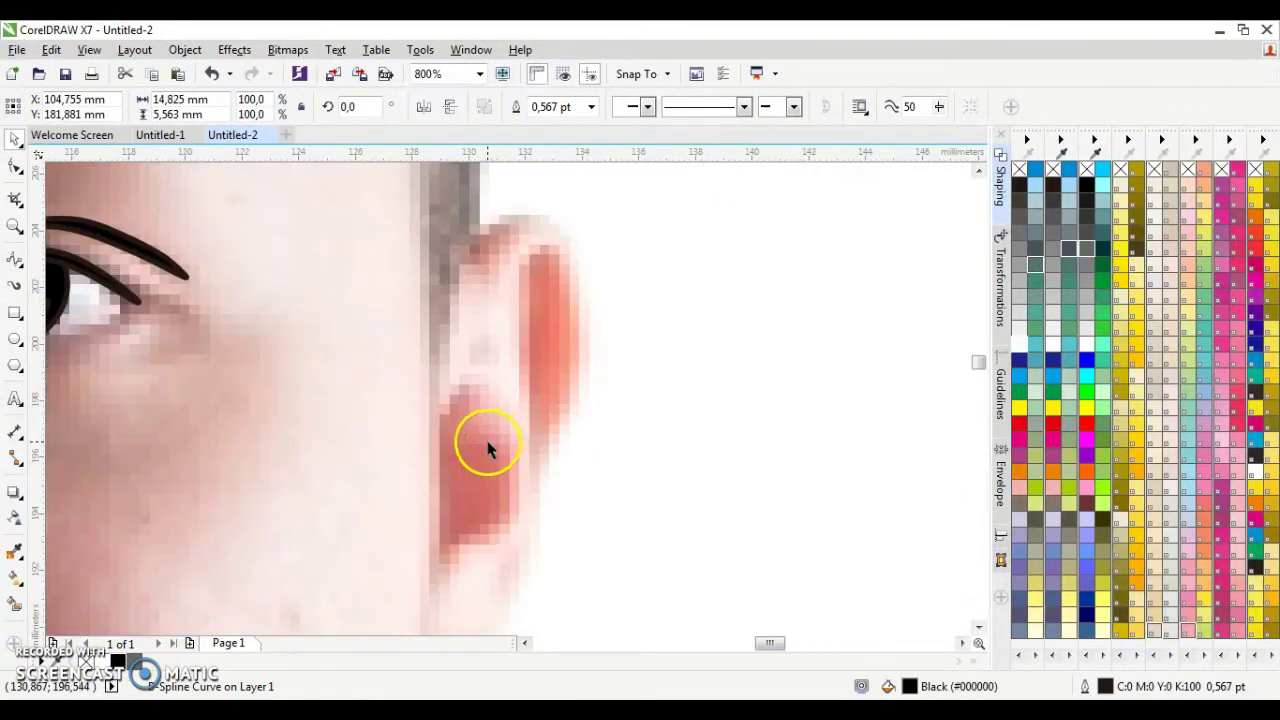
{"action": "scroll", "coordinate": [386, 366], "scroll_direction": "down", "scroll_amount": 1}
{"action": "key", "text": "space"}
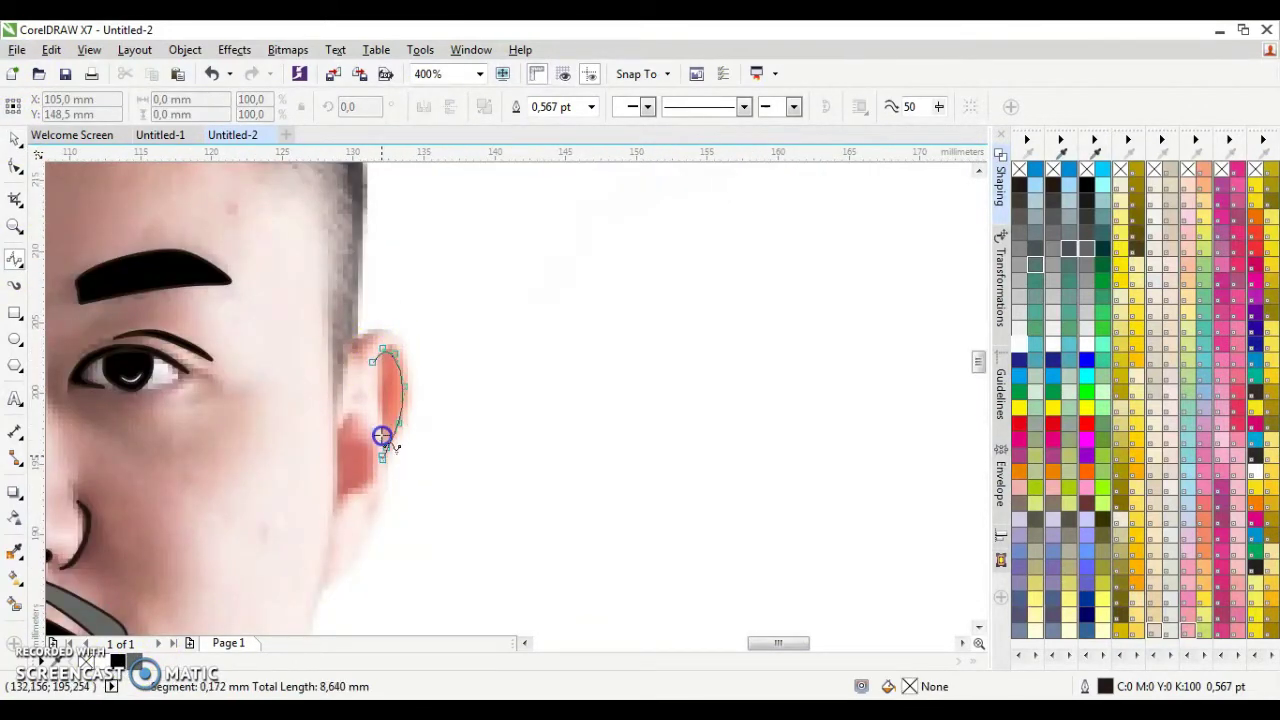
{"action": "left_click", "coordinate": [385, 363]}
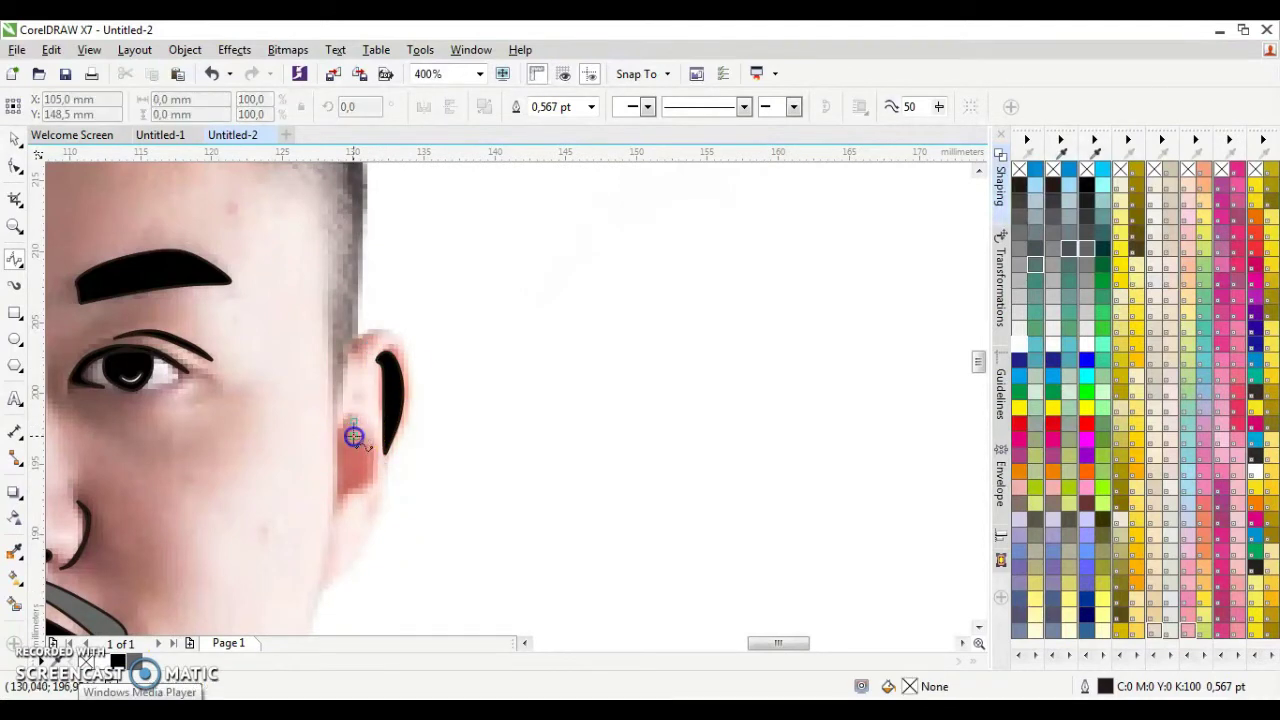
{"action": "left_click", "coordinate": [340, 505]}
{"action": "left_click", "coordinate": [352, 420]}
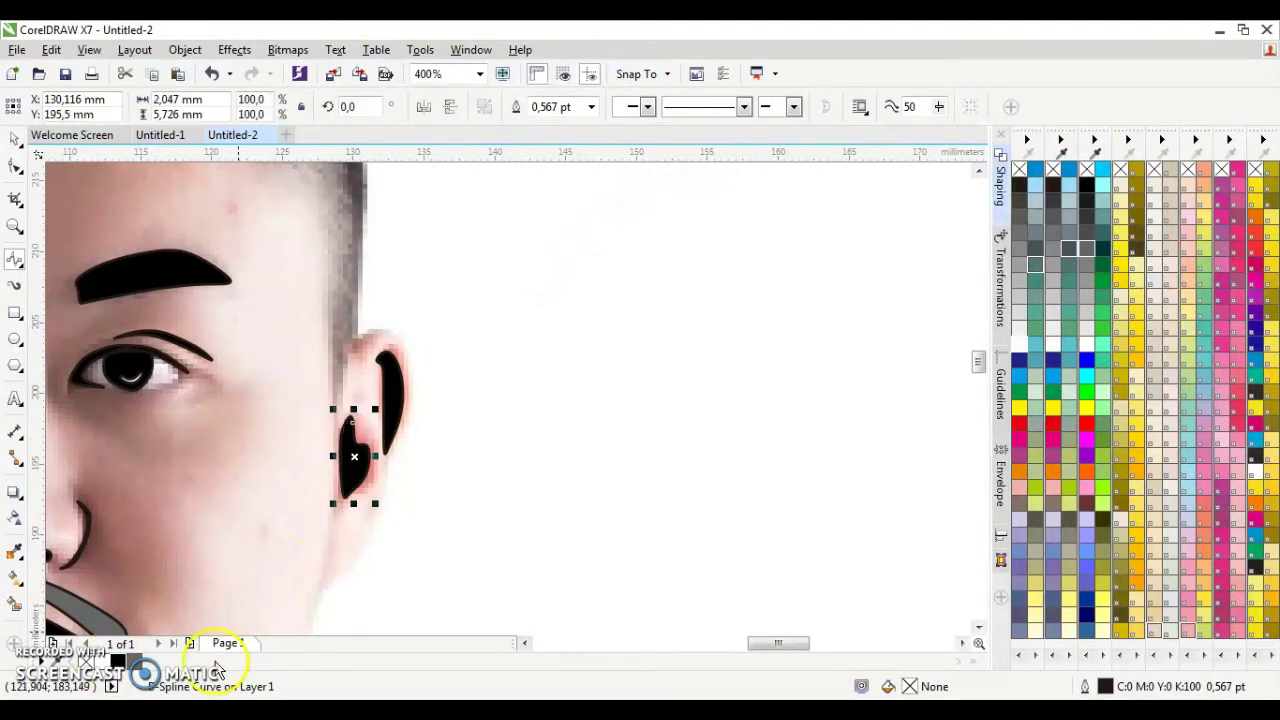
{"action": "left_click", "coordinate": [528, 644]}
Trace the left inner-ear shape and fill it black
{"action": "left_click", "coordinate": [386, 393]}
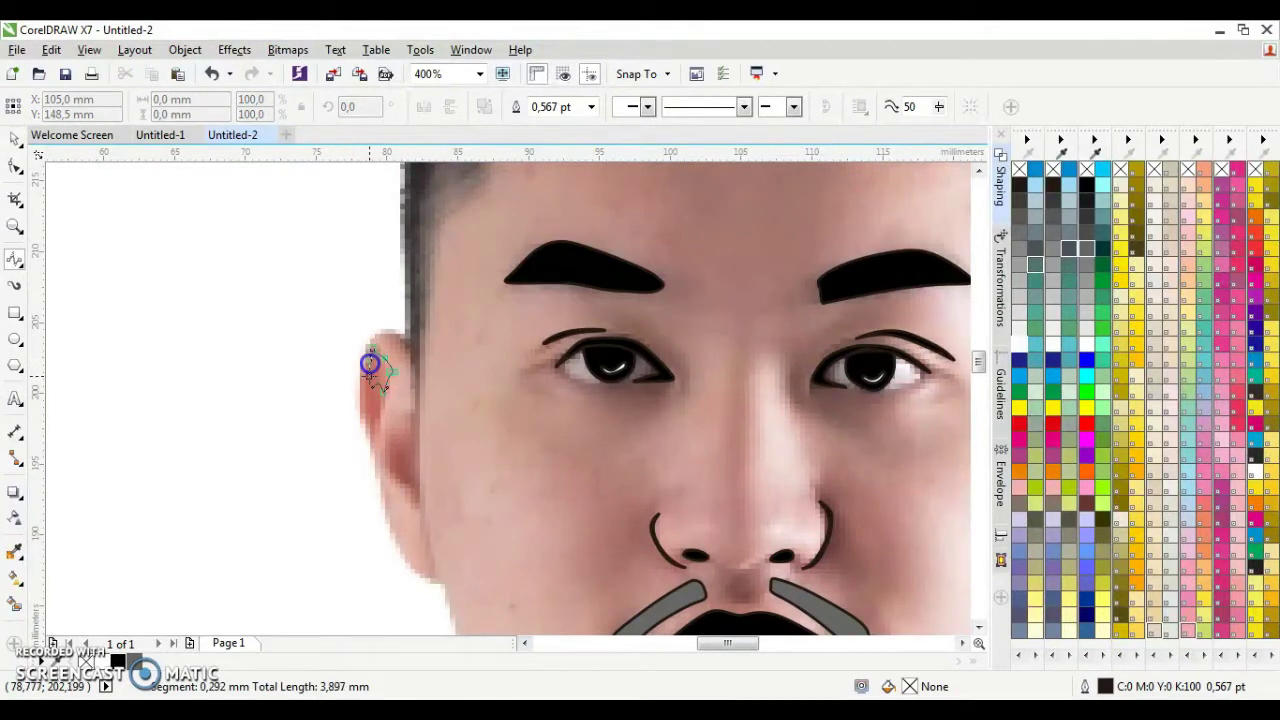
{"action": "left_click", "coordinate": [386, 393]}
{"action": "left_click", "coordinate": [412, 423]}
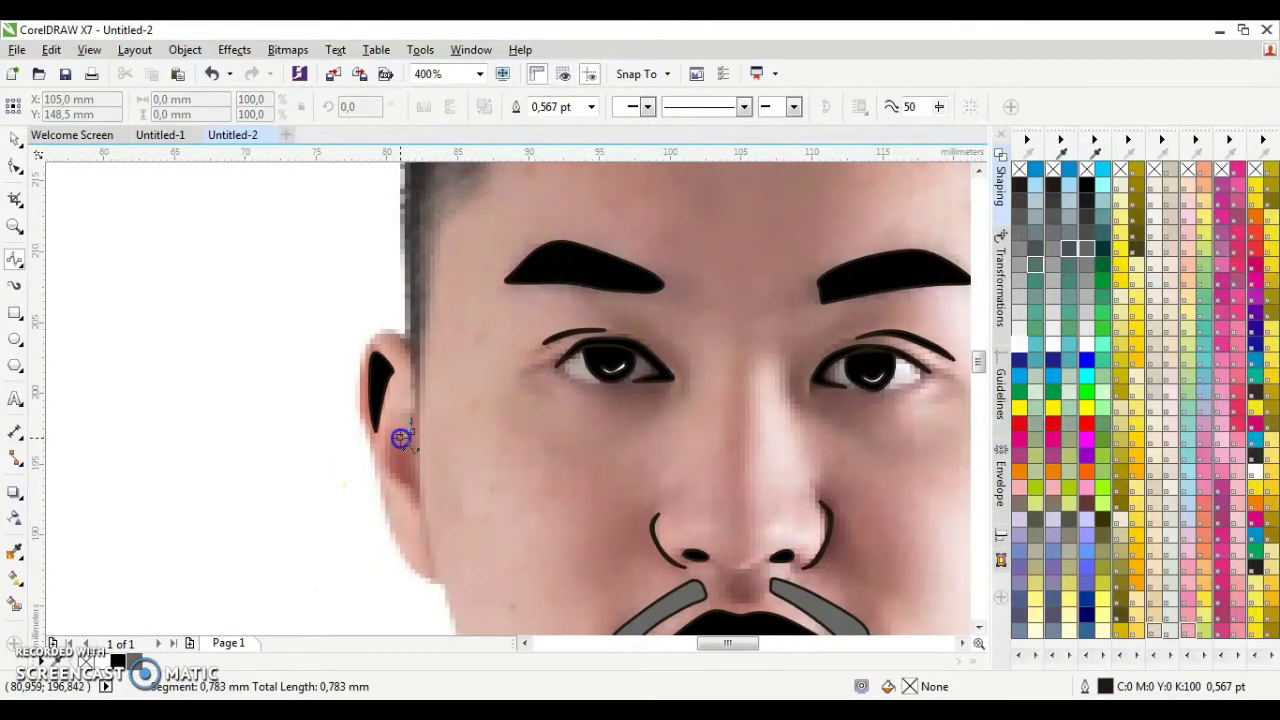
{"action": "left_click", "coordinate": [415, 433]}
{"action": "left_click", "coordinate": [118, 660]}
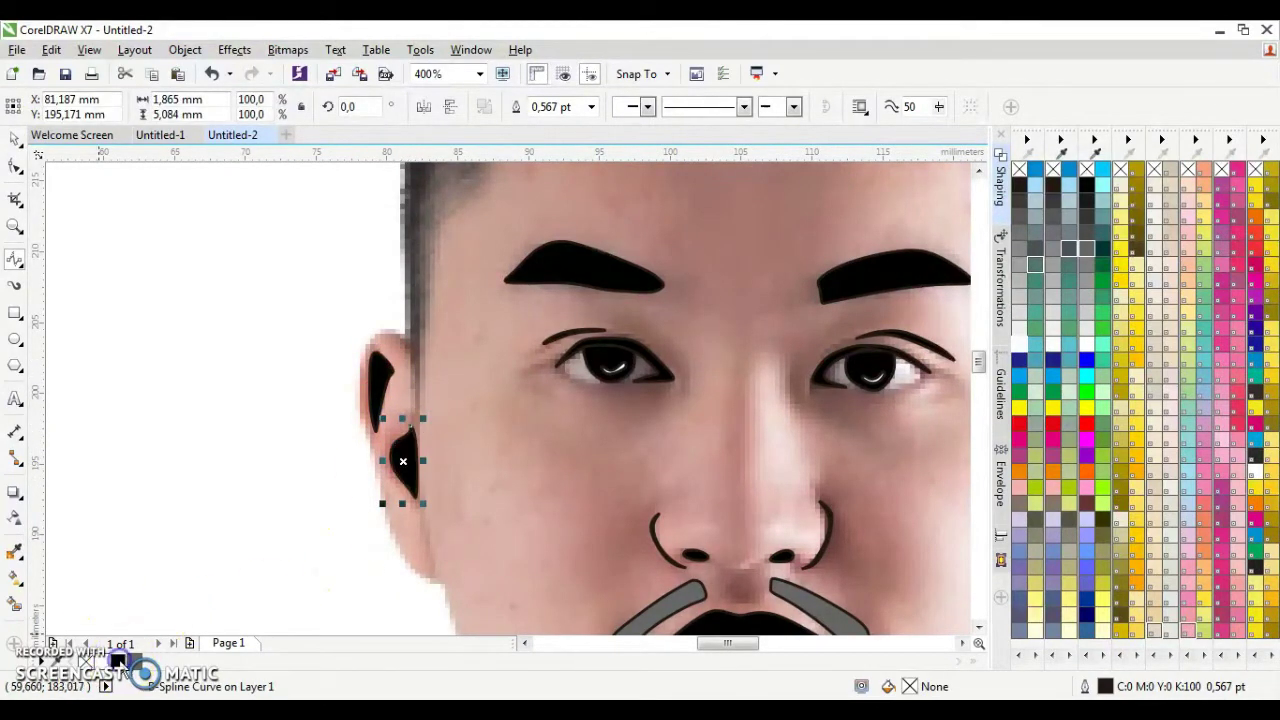
Select both grey moustache shapes with the Pick tool
{"action": "scroll", "coordinate": [515, 432], "scroll_direction": "down", "scroll_amount": 1}
{"action": "left_click", "coordinate": [16, 137]}
{"action": "left_click", "coordinate": [575, 528]}
Set the moustache outline width to None
{"action": "left_click", "coordinate": [663, 525], "text": "shift"}
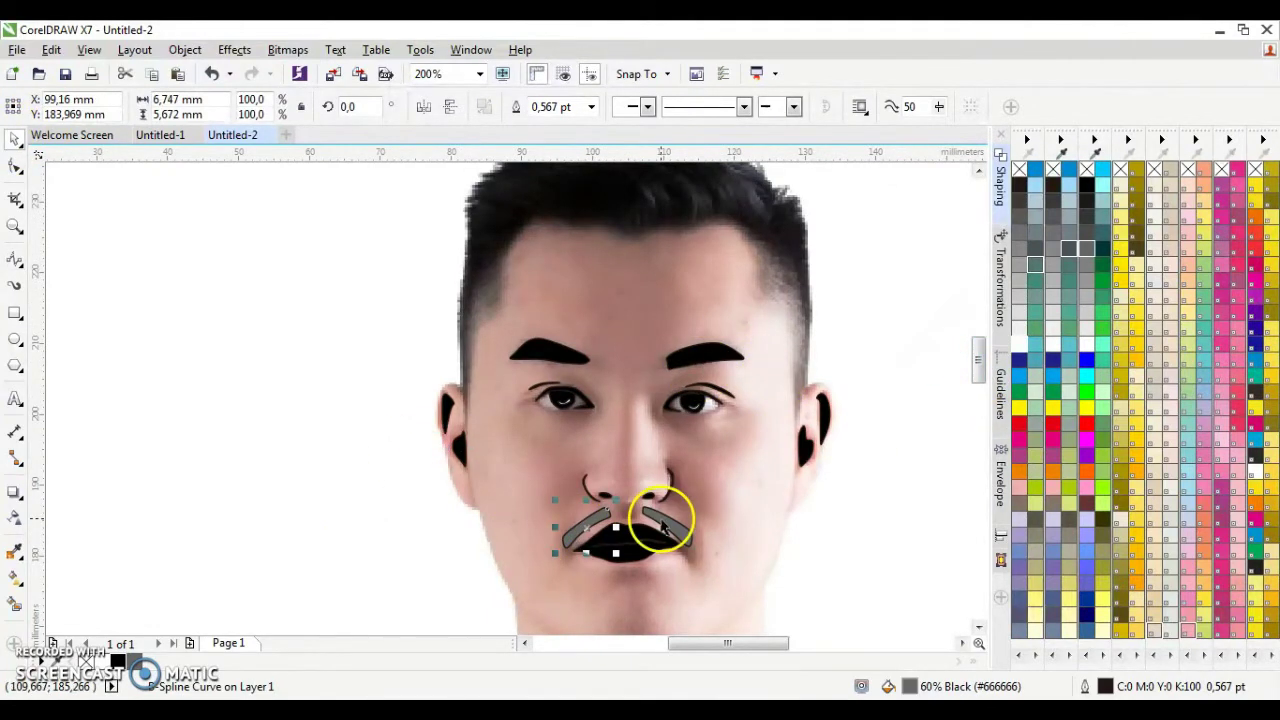
{"action": "left_click", "coordinate": [782, 106]}
{"action": "left_click", "coordinate": [736, 126]}
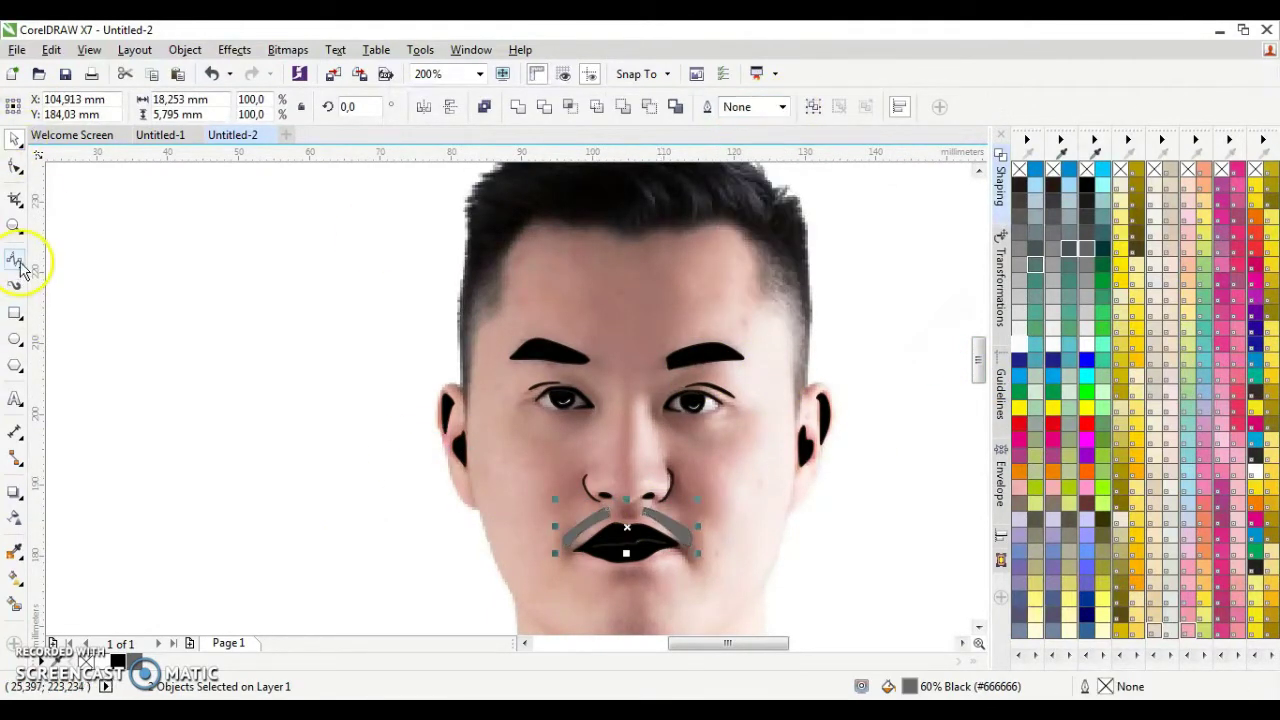
Trace the right sideburn as a closed grey shape along the temple
{"action": "left_click", "coordinate": [15, 258]}
{"action": "scroll", "coordinate": [797, 283], "scroll_direction": "up", "scroll_amount": 1}
{"action": "left_click", "coordinate": [962, 643]}
{"action": "left_click", "coordinate": [978, 170]}
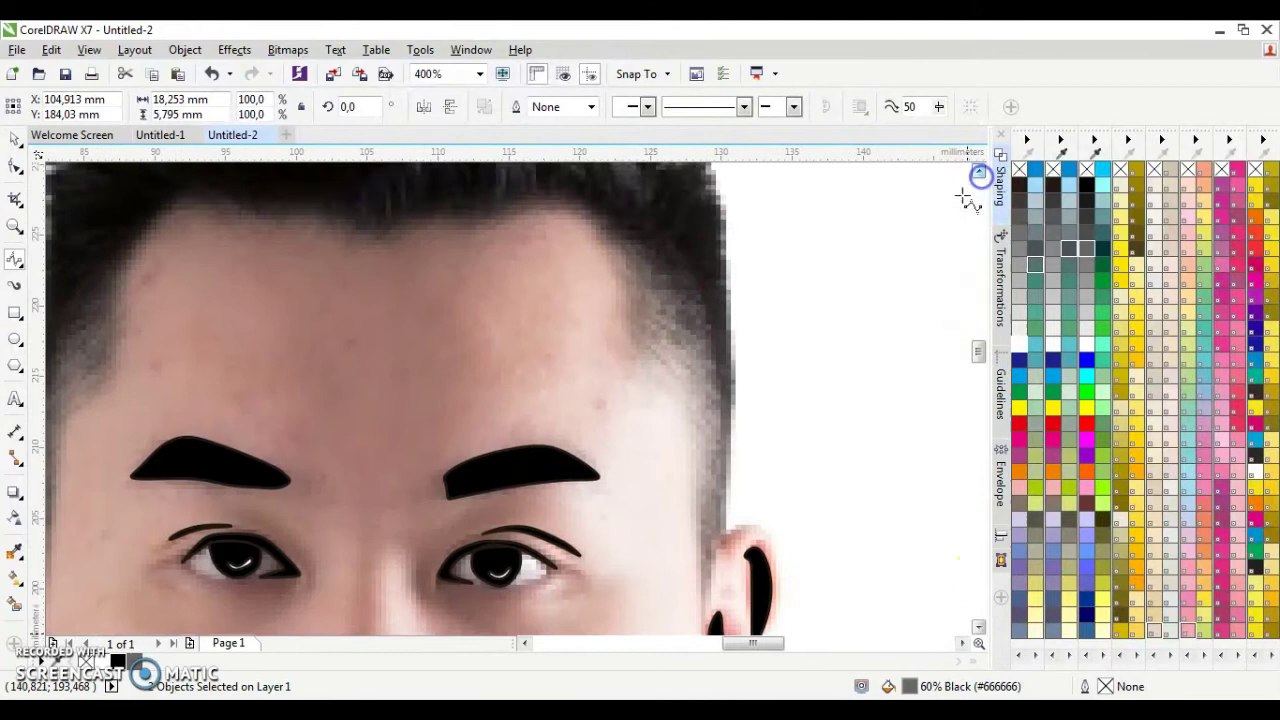
{"action": "left_click", "coordinate": [591, 222]}
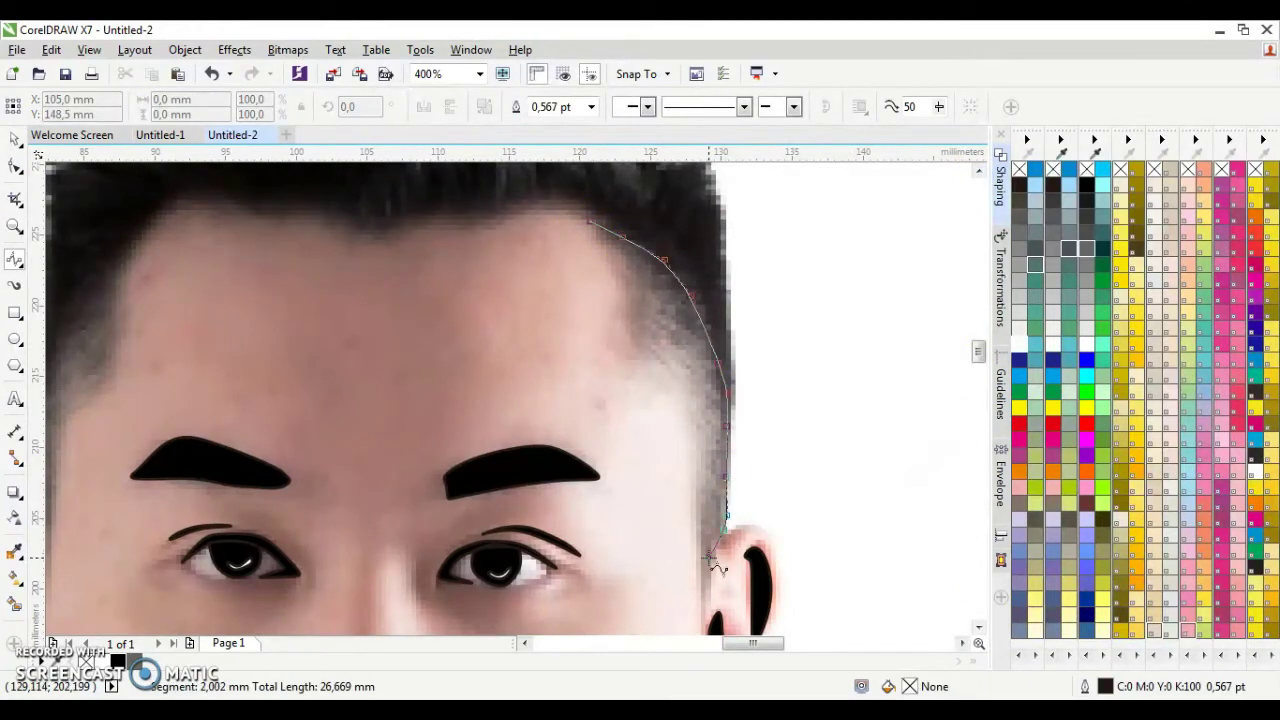
{"action": "left_click_drag", "start_coordinate": [704, 612], "coordinate": [700, 503]}
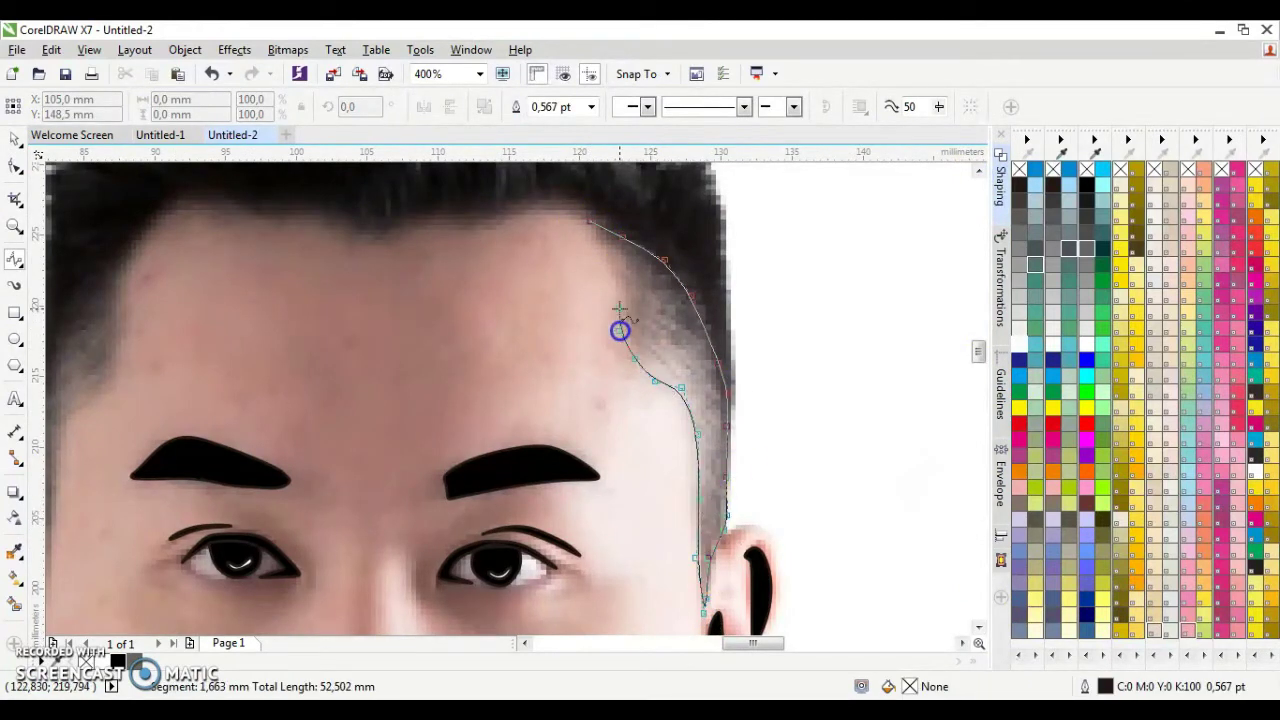
{"action": "left_click", "coordinate": [595, 232]}
Trace the left sideburn as a closed grey shape along the temple
{"action": "scroll", "coordinate": [194, 409], "scroll_direction": "down", "scroll_amount": 1}
{"action": "scroll", "coordinate": [249, 374], "scroll_direction": "up", "scroll_amount": 1}
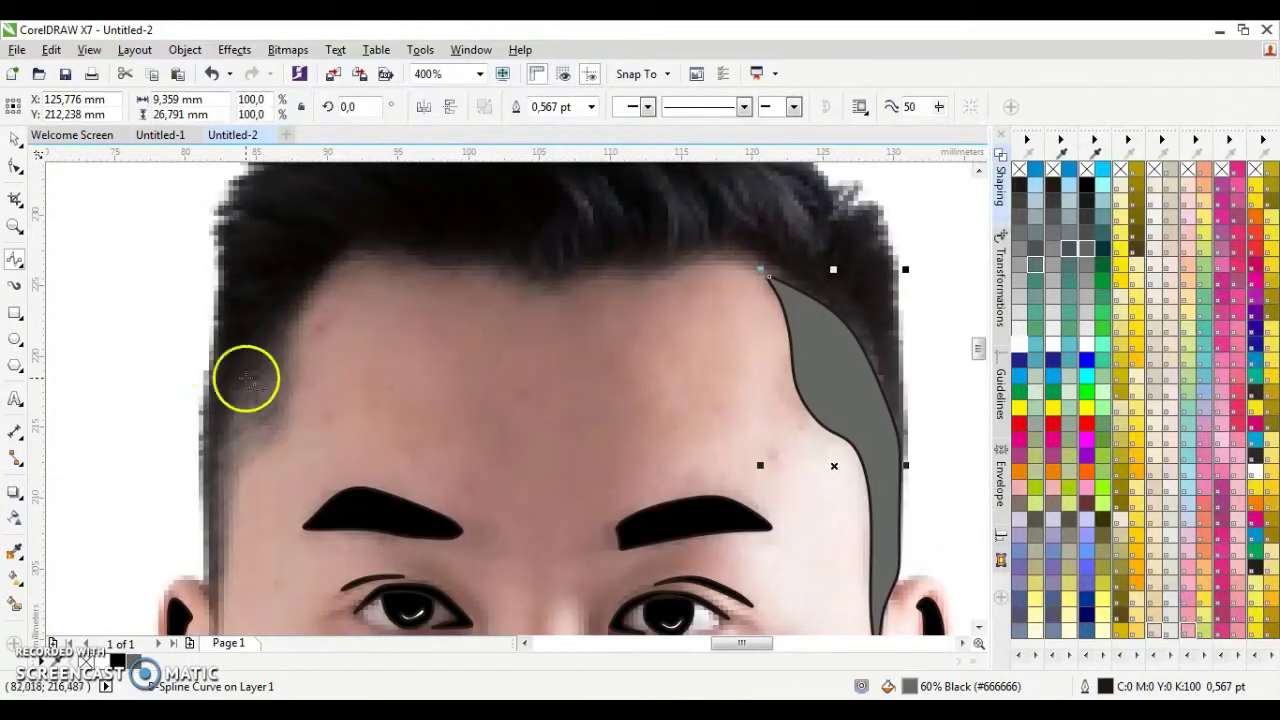
{"action": "left_click_drag", "start_coordinate": [296, 318], "coordinate": [283, 417]}
{"action": "left_click", "coordinate": [246, 447]}
{"action": "left_click", "coordinate": [226, 485]}
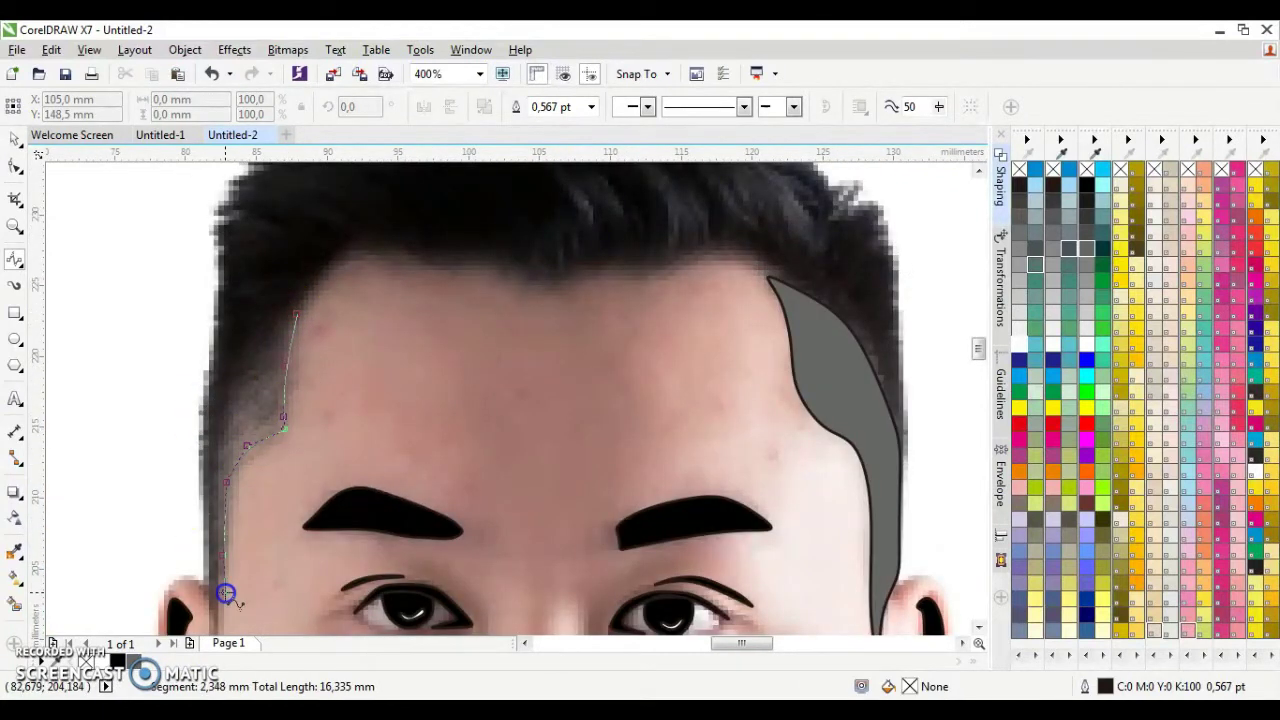
{"action": "scroll", "coordinate": [223, 594], "scroll_direction": "down", "scroll_amount": 1}
{"action": "left_click", "coordinate": [212, 518]}
{"action": "left_click", "coordinate": [210, 340]}
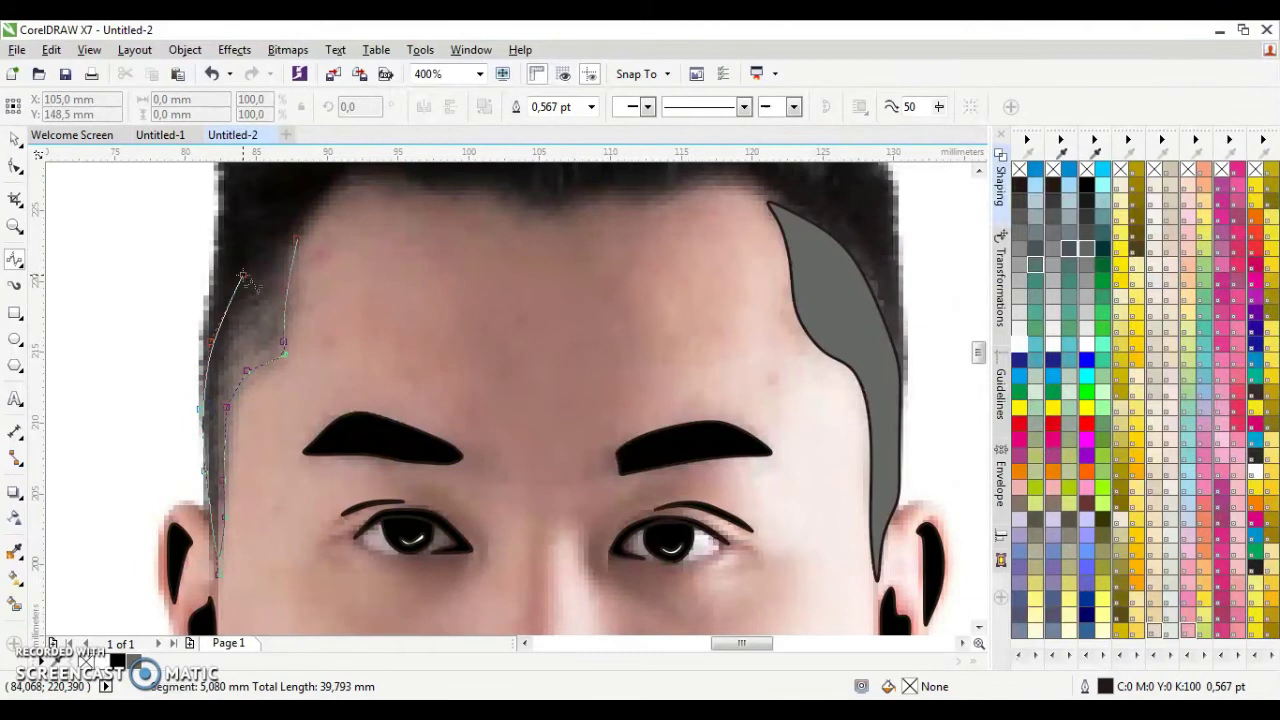
{"action": "left_click", "coordinate": [296, 230]}
{"action": "scroll", "coordinate": [714, 414], "scroll_direction": "down", "scroll_amount": 2}
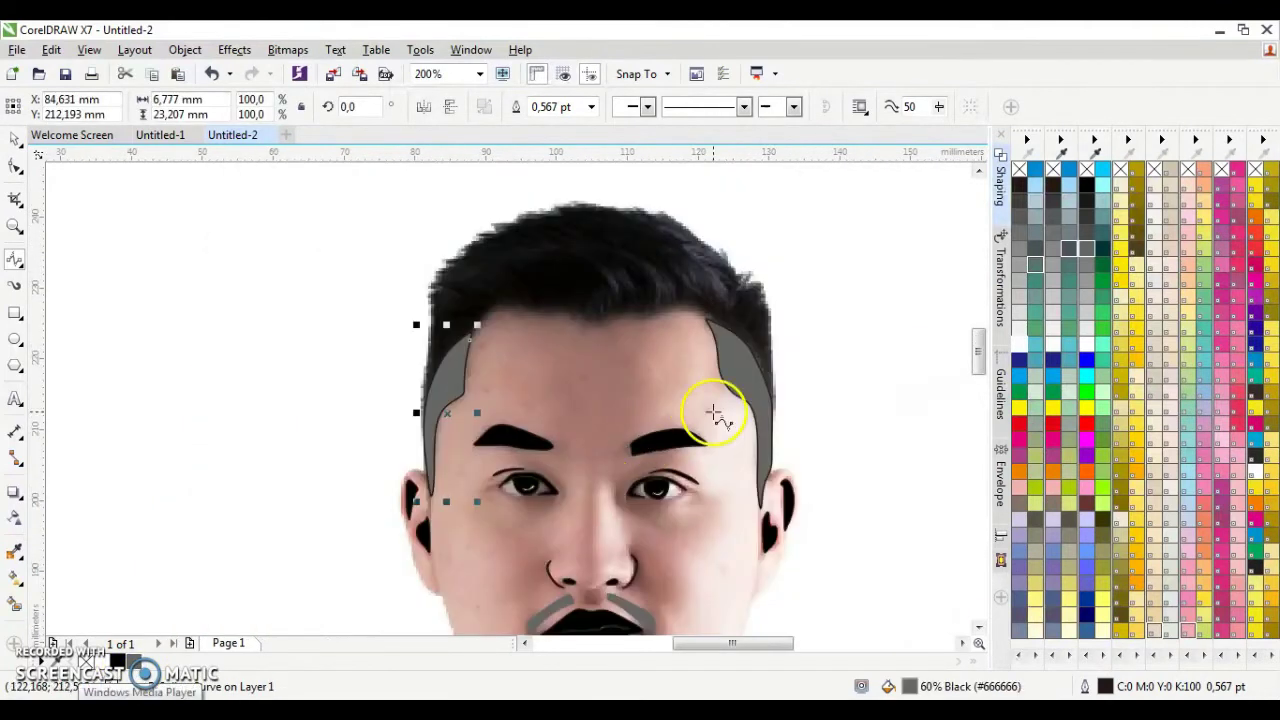
{"action": "scroll", "coordinate": [750, 450], "scroll_direction": "up", "scroll_amount": 2}
Begin tracing the hair's outer edge from the right sideburn
{"action": "left_click", "coordinate": [748, 441]}
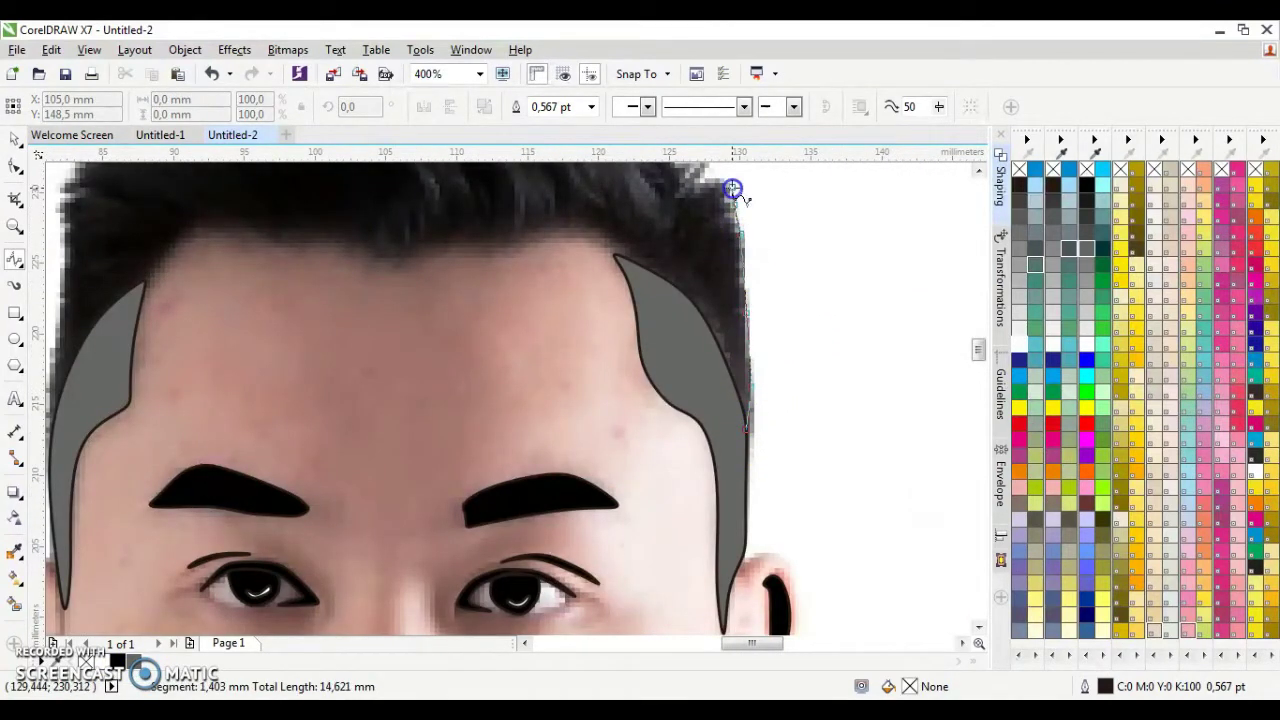
{"action": "scroll", "coordinate": [733, 190], "scroll_direction": "up", "scroll_amount": 2}
{"action": "left_click", "coordinate": [708, 323]}
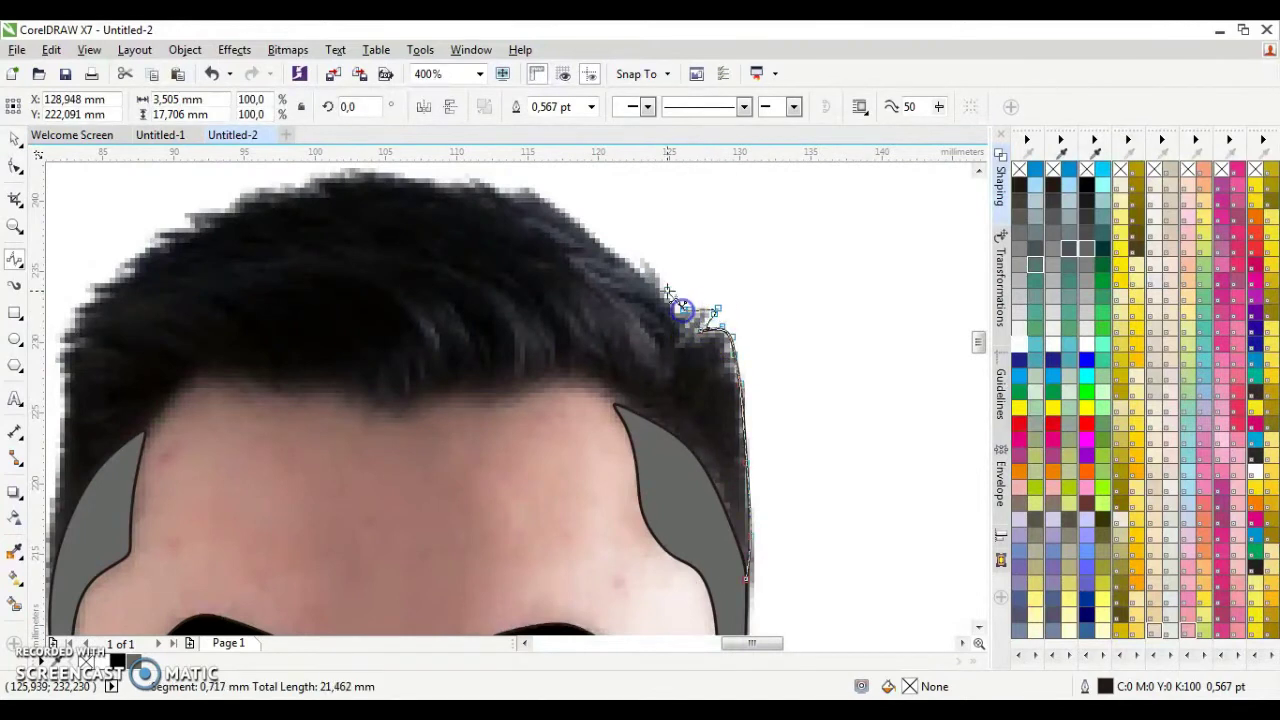
Trace B-spline points along the top of the hair from right to left
{"action": "left_click", "coordinate": [556, 202]}
{"action": "left_click", "coordinate": [447, 180]}
{"action": "scroll", "coordinate": [380, 177], "scroll_direction": "up", "scroll_amount": 1}
{"action": "left_click", "coordinate": [316, 232]}
{"action": "left_click", "coordinate": [217, 262]}
{"action": "left_click", "coordinate": [130, 311]}
{"action": "scroll", "coordinate": [100, 345], "scroll_direction": "left", "scroll_amount": 2}
Add hair outline points down the left edge and back up the left temple
{"action": "left_click", "coordinate": [221, 369]}
{"action": "left_click", "coordinate": [206, 488]}
{"action": "left_click", "coordinate": [199, 536]}
{"action": "left_click", "coordinate": [191, 591]}
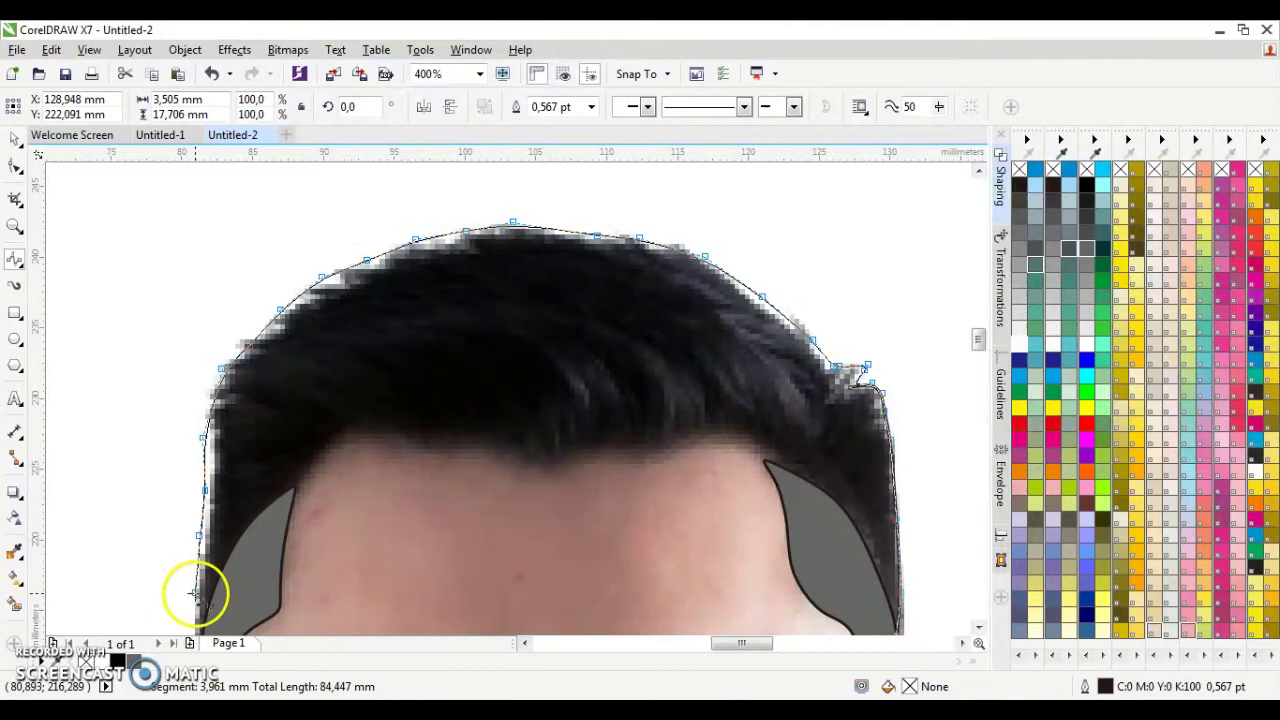
{"action": "scroll", "coordinate": [195, 590], "scroll_direction": "down", "scroll_amount": 1}
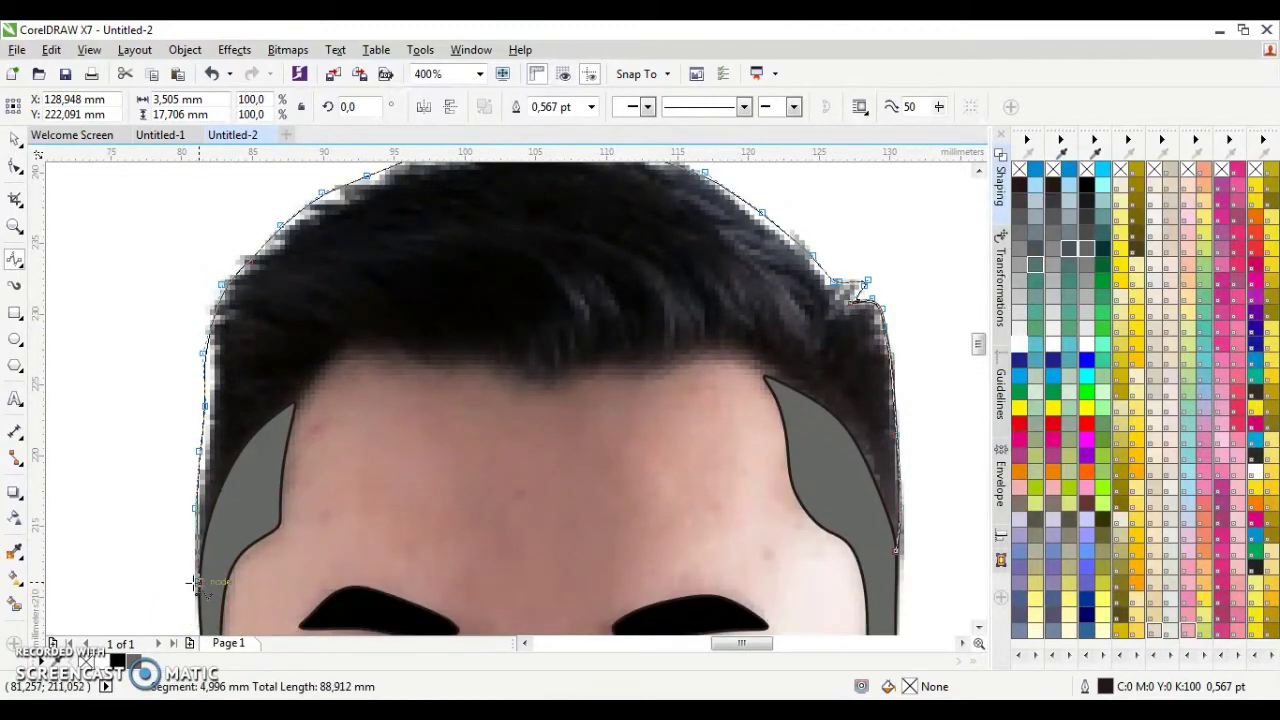
{"action": "left_click", "coordinate": [192, 566]}
{"action": "left_click", "coordinate": [228, 468]}
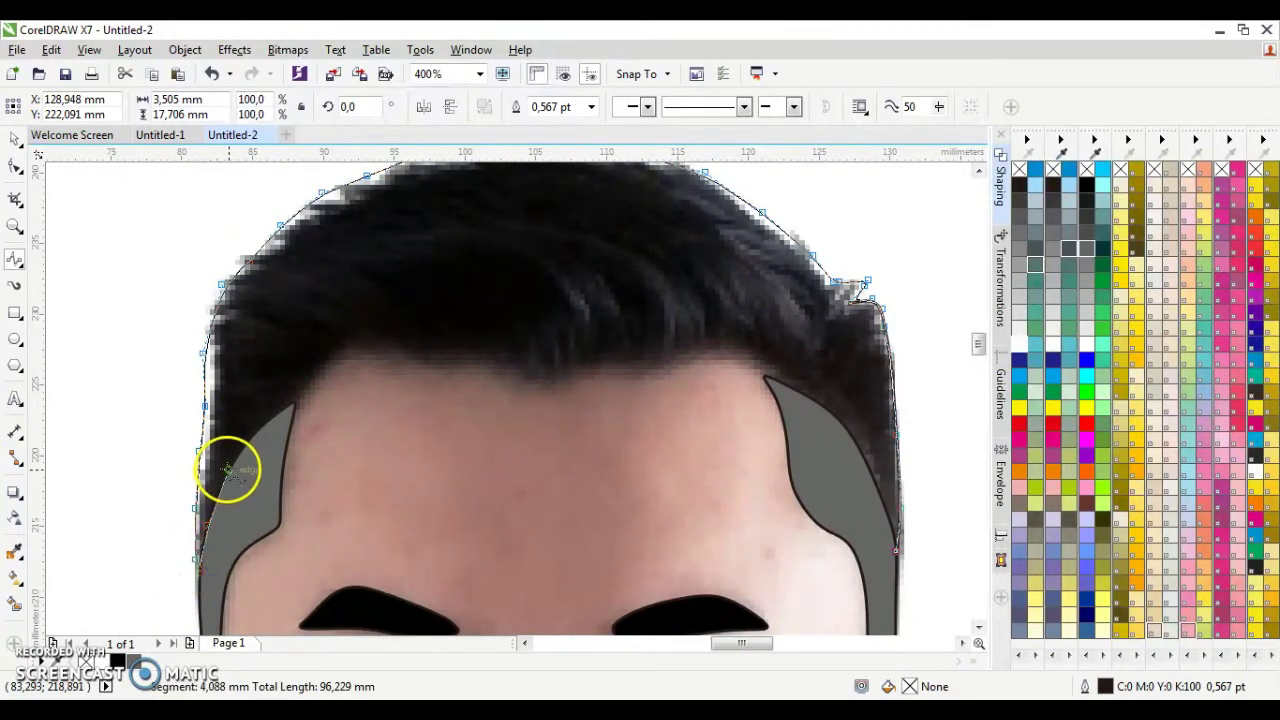
Trace the hairline across the forehead and down the right side, finishing the hair shape
{"action": "left_click", "coordinate": [472, 351]}
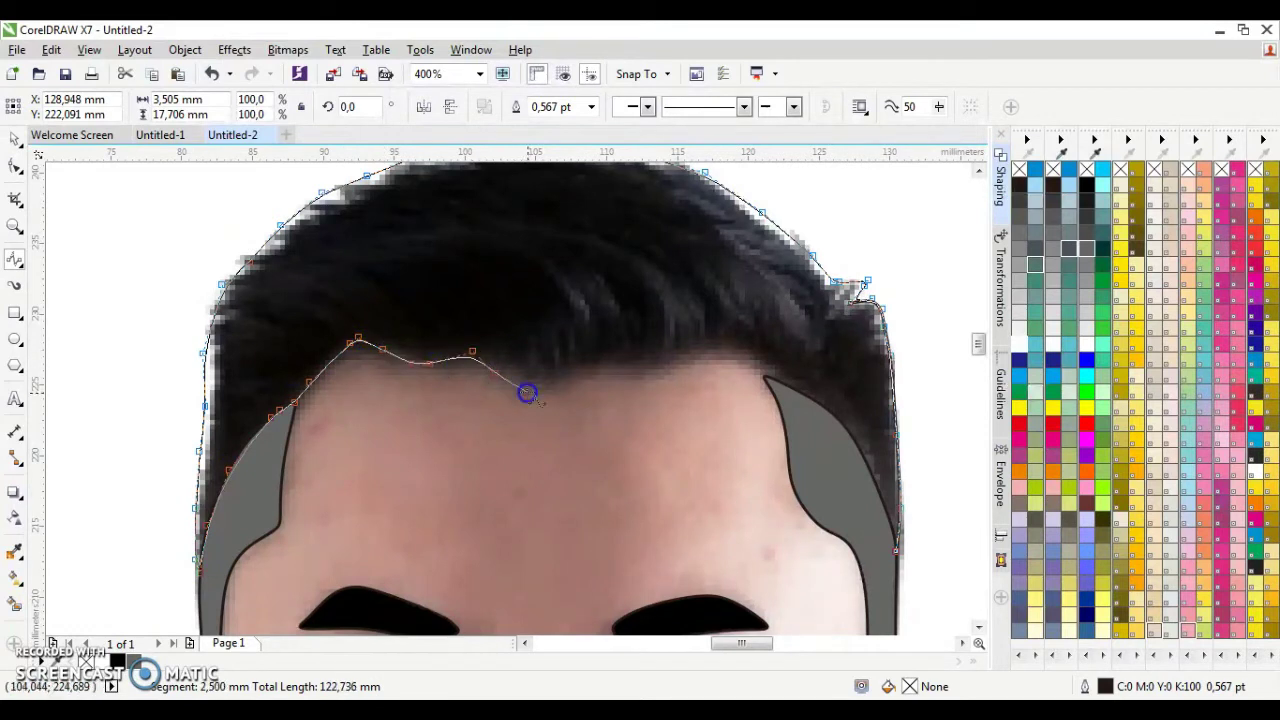
{"action": "left_click", "coordinate": [672, 376]}
{"action": "left_click", "coordinate": [722, 342]}
{"action": "left_click", "coordinate": [818, 401]}
{"action": "left_click", "coordinate": [841, 421]}
{"action": "left_click", "coordinate": [865, 455]}
{"action": "double_click", "coordinate": [888, 513]}
Select the black hair shape and edit the nodes of the left sideburn curve
{"action": "scroll", "coordinate": [914, 517], "scroll_direction": "down", "scroll_amount": 1}
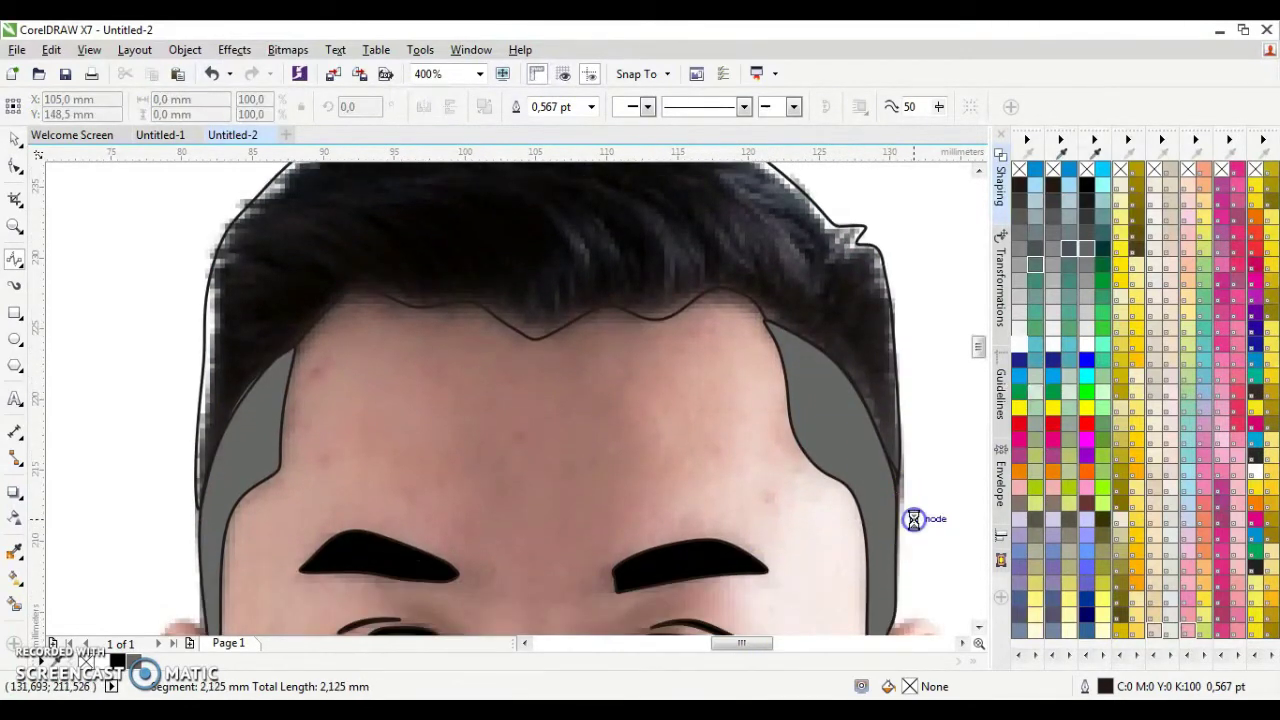
{"action": "scroll", "coordinate": [913, 428], "scroll_direction": "up", "scroll_amount": 2}
{"action": "left_click", "coordinate": [894, 517]}
{"action": "scroll", "coordinate": [271, 451], "scroll_direction": "down", "scroll_amount": 2}
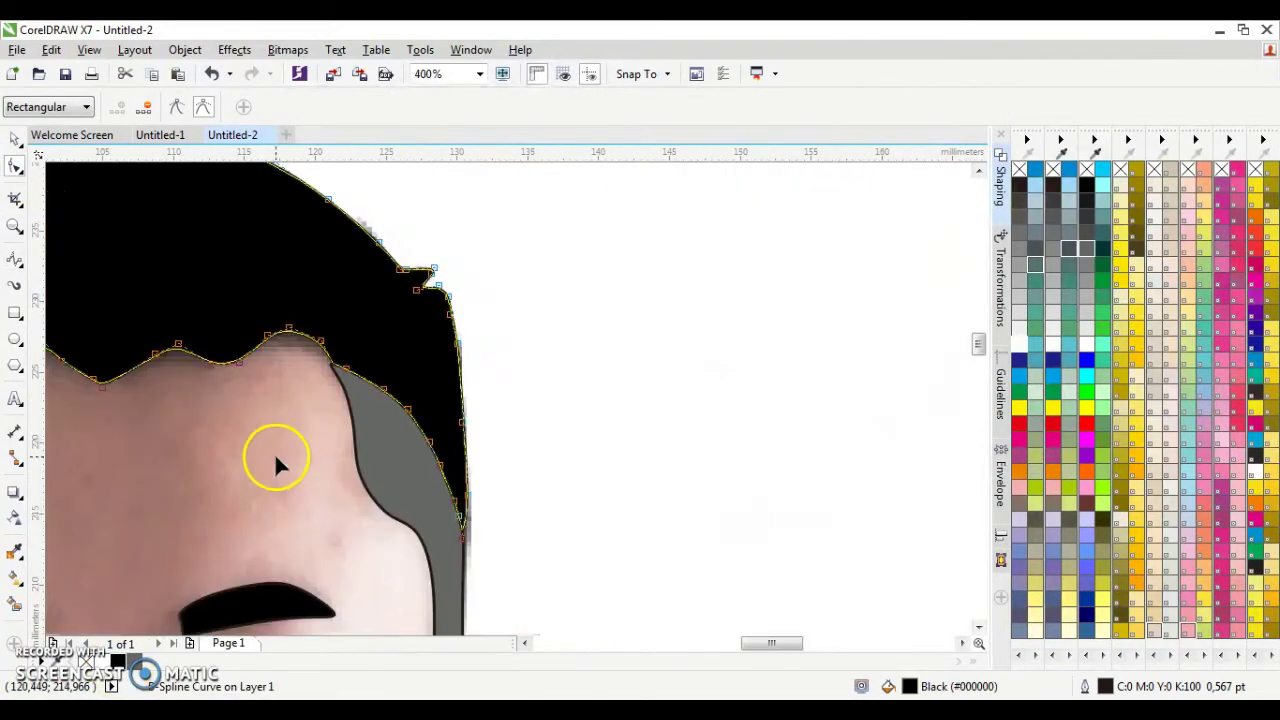
{"action": "left_click", "coordinate": [257, 512]}
{"action": "scroll", "coordinate": [257, 512], "scroll_direction": "up", "scroll_amount": 2}
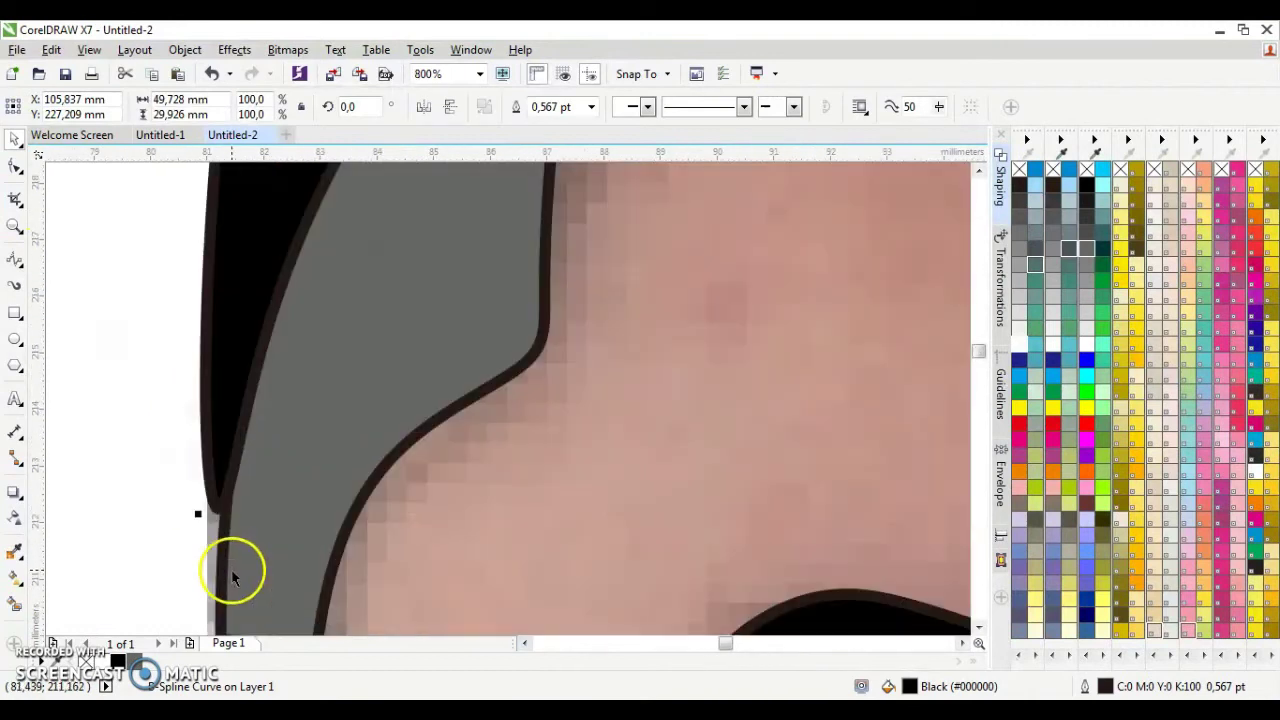
{"action": "double_click", "coordinate": [214, 523]}
Return to the Pick tool and undo to bring the reference photo back
{"action": "left_click", "coordinate": [15, 137]}
{"action": "scroll", "coordinate": [327, 441], "scroll_direction": "down", "scroll_amount": 2}
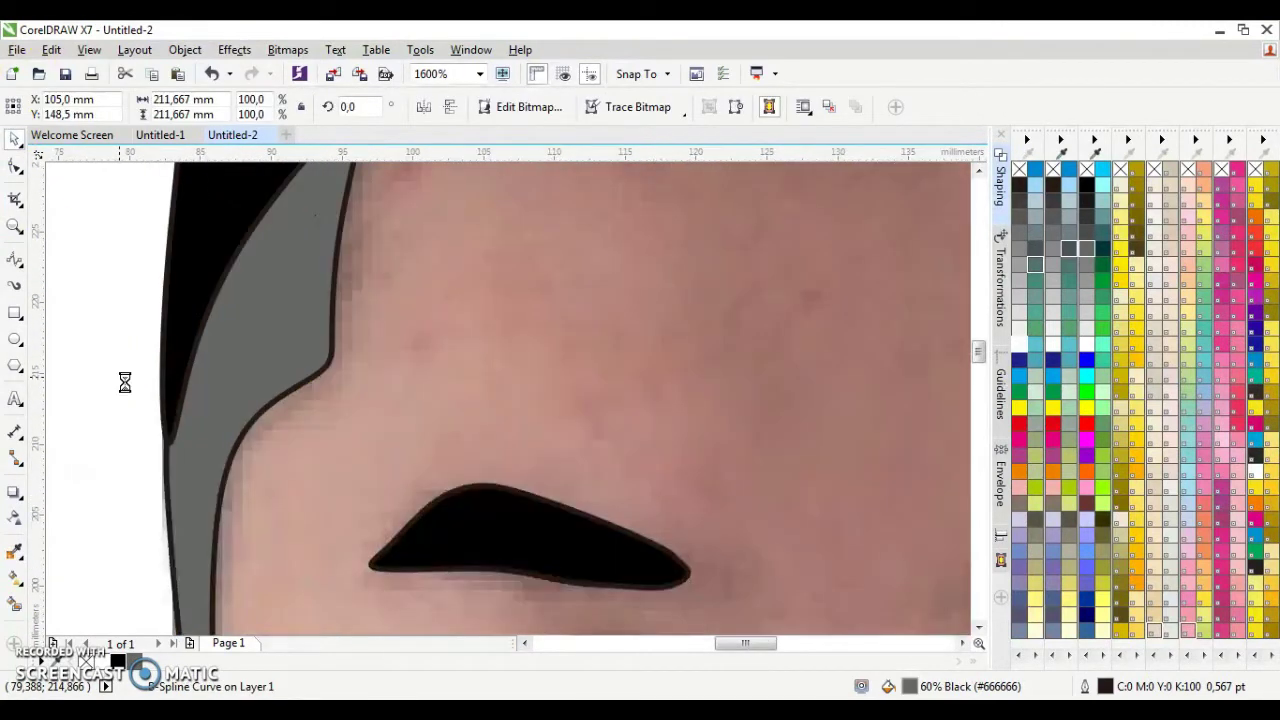
{"action": "scroll", "coordinate": [327, 441], "scroll_direction": "down", "scroll_amount": 1}
{"action": "scroll", "coordinate": [443, 520], "scroll_direction": "down", "scroll_amount": 1}
{"action": "left_click", "coordinate": [435, 572]}
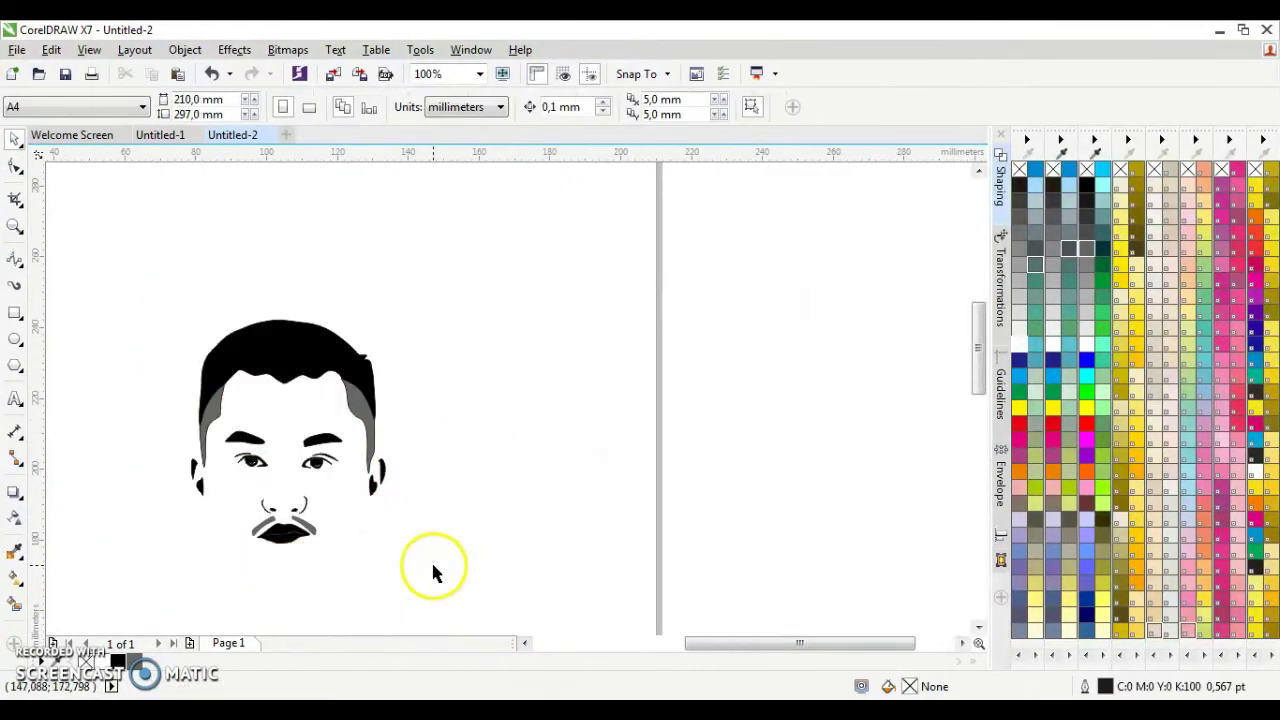
{"action": "left_click", "coordinate": [211, 73]}
{"action": "left_click", "coordinate": [524, 643]}
Start a curve tracing the jawline across the chin
{"action": "left_click", "coordinate": [524, 643]}
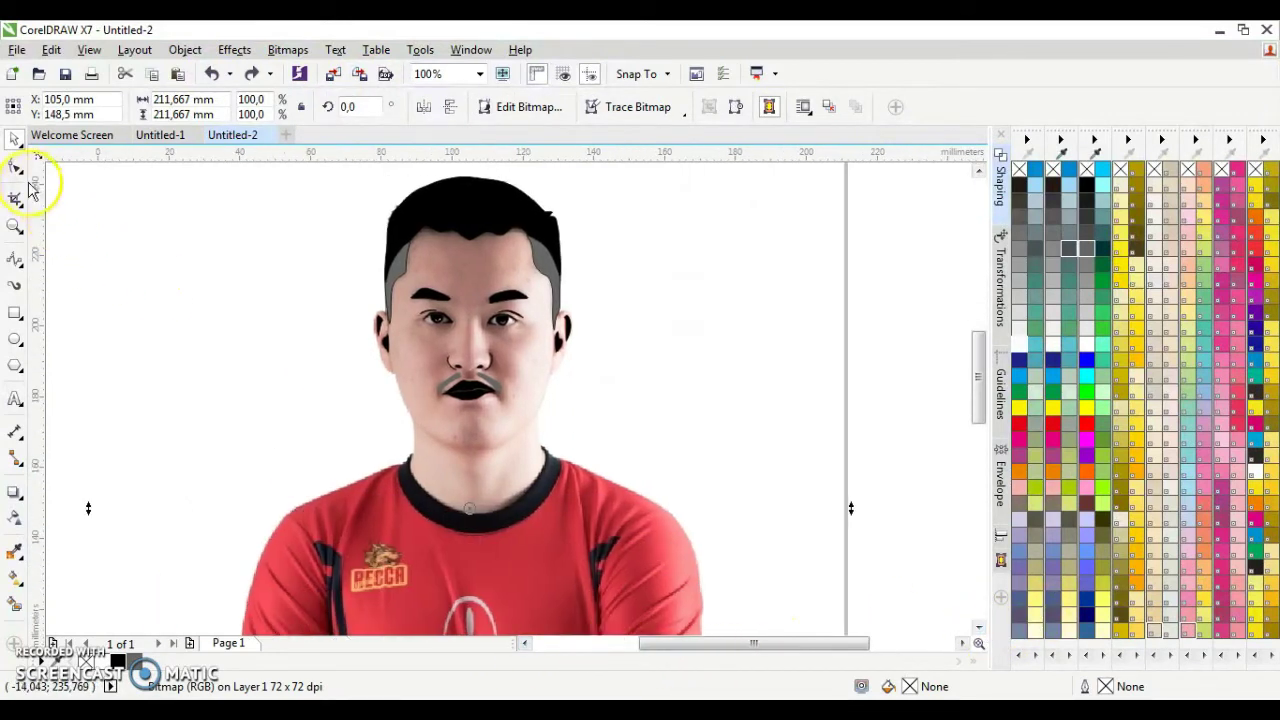
{"action": "left_click", "coordinate": [15, 258]}
{"action": "scroll", "coordinate": [434, 471], "scroll_direction": "up", "scroll_amount": 2}
{"action": "mouse_move", "coordinate": [255, 277]}
{"action": "left_mouse_down"}
{"action": "mouse_move", "coordinate": [363, 360]}
{"action": "mouse_move", "coordinate": [571, 374]}
{"action": "mouse_move", "coordinate": [760, 235]}
{"action": "mouse_move", "coordinate": [803, 266]}
{"action": "mouse_move", "coordinate": [800, 343]}
{"action": "left_mouse_up"}
{"action": "scroll", "coordinate": [777, 277], "scroll_direction": "up", "scroll_amount": 1}
{"action": "scroll", "coordinate": [803, 266], "scroll_direction": "up", "scroll_amount": 1}
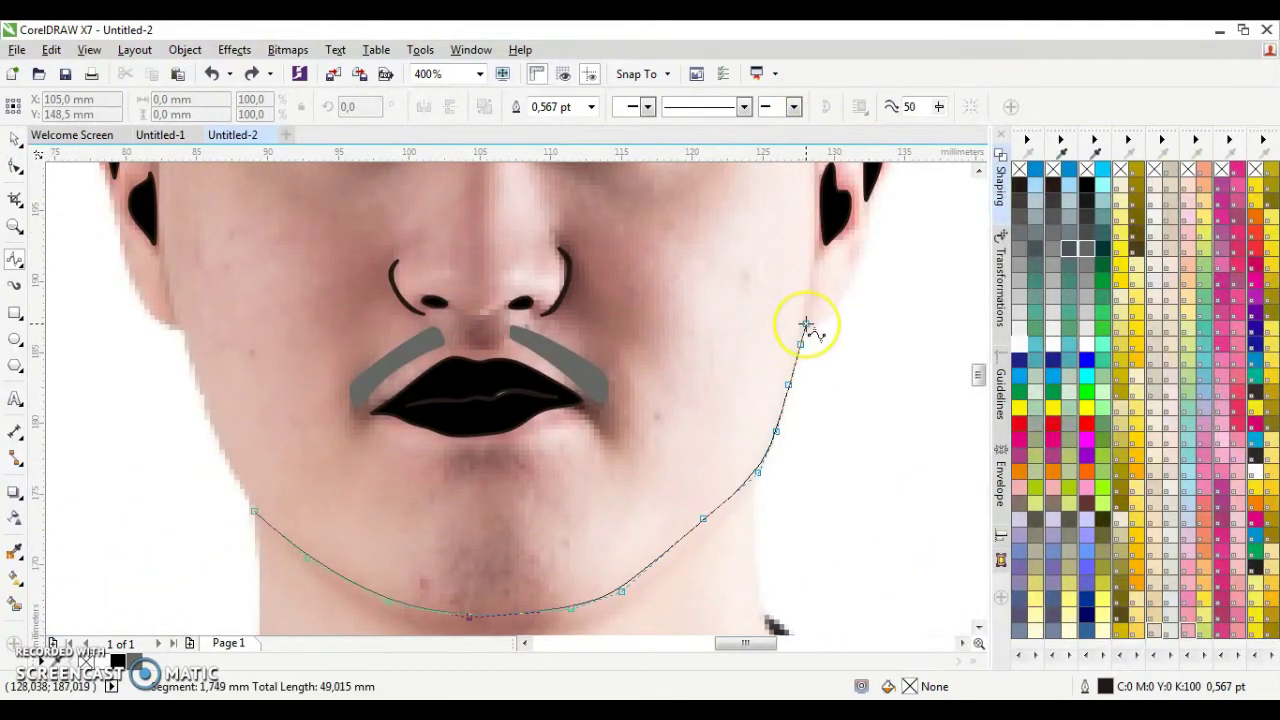
{"action": "scroll", "coordinate": [809, 323], "scroll_direction": "up", "scroll_amount": 1}
Extend the jaw outline from the right ear along the chin to the left ear and finish it
{"action": "left_click_drag", "start_coordinate": [800, 413], "coordinate": [814, 326]}
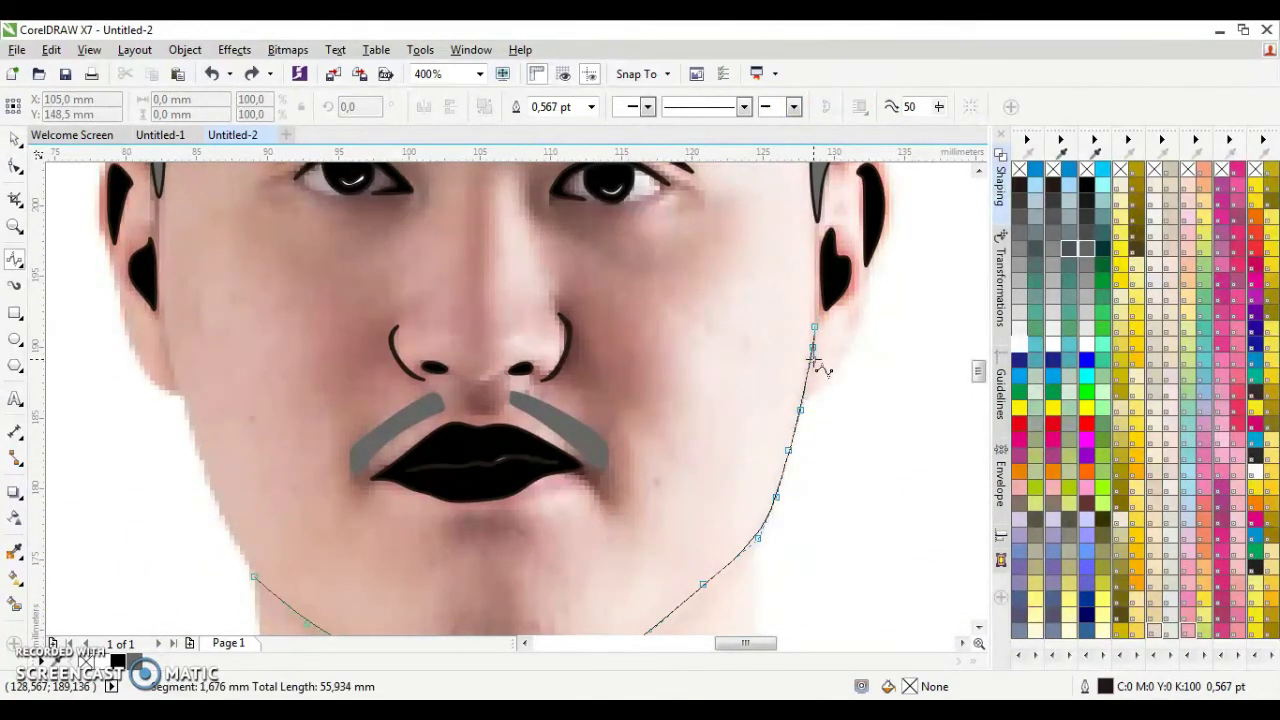
{"action": "mouse_move", "coordinate": [776, 514]}
{"action": "left_mouse_down"}
{"action": "mouse_move", "coordinate": [726, 457]}
{"action": "mouse_move", "coordinate": [633, 539]}
{"action": "left_mouse_up"}
{"action": "mouse_move", "coordinate": [551, 578]}
{"action": "left_mouse_down"}
{"action": "mouse_move", "coordinate": [420, 571]}
{"action": "mouse_move", "coordinate": [366, 543]}
{"action": "mouse_move", "coordinate": [247, 468]}
{"action": "mouse_move", "coordinate": [223, 380]}
{"action": "mouse_move", "coordinate": [207, 375]}
{"action": "left_mouse_up"}
{"action": "mouse_move", "coordinate": [184, 270]}
{"action": "left_mouse_down"}
{"action": "mouse_move", "coordinate": [163, 251]}
{"action": "mouse_move", "coordinate": [281, 297]}
{"action": "mouse_move", "coordinate": [329, 449]}
{"action": "mouse_move", "coordinate": [385, 553]}
{"action": "left_mouse_up"}
{"action": "double_click", "coordinate": [385, 553]}
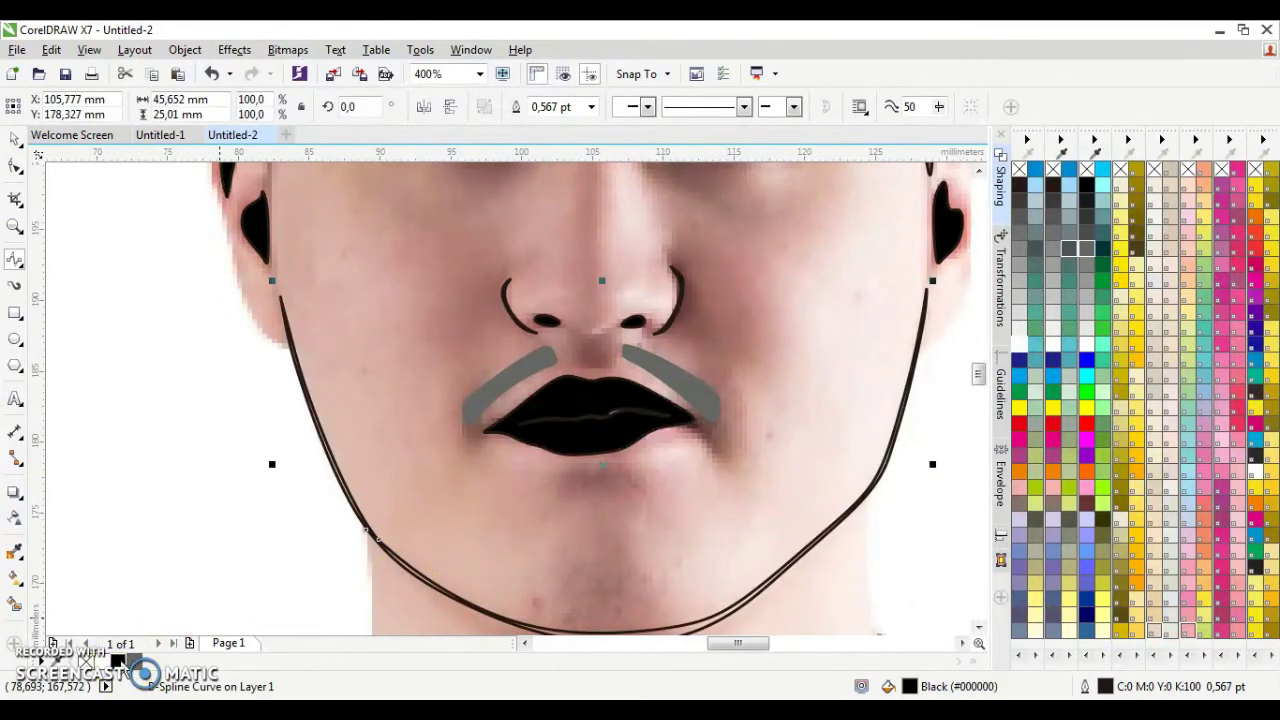
Adjust the jaw outline's nodes with the Shape tool and finish the in-progress curve
{"action": "scroll", "coordinate": [324, 562], "scroll_direction": "up", "scroll_amount": 3}
{"action": "key", "text": "F10"}
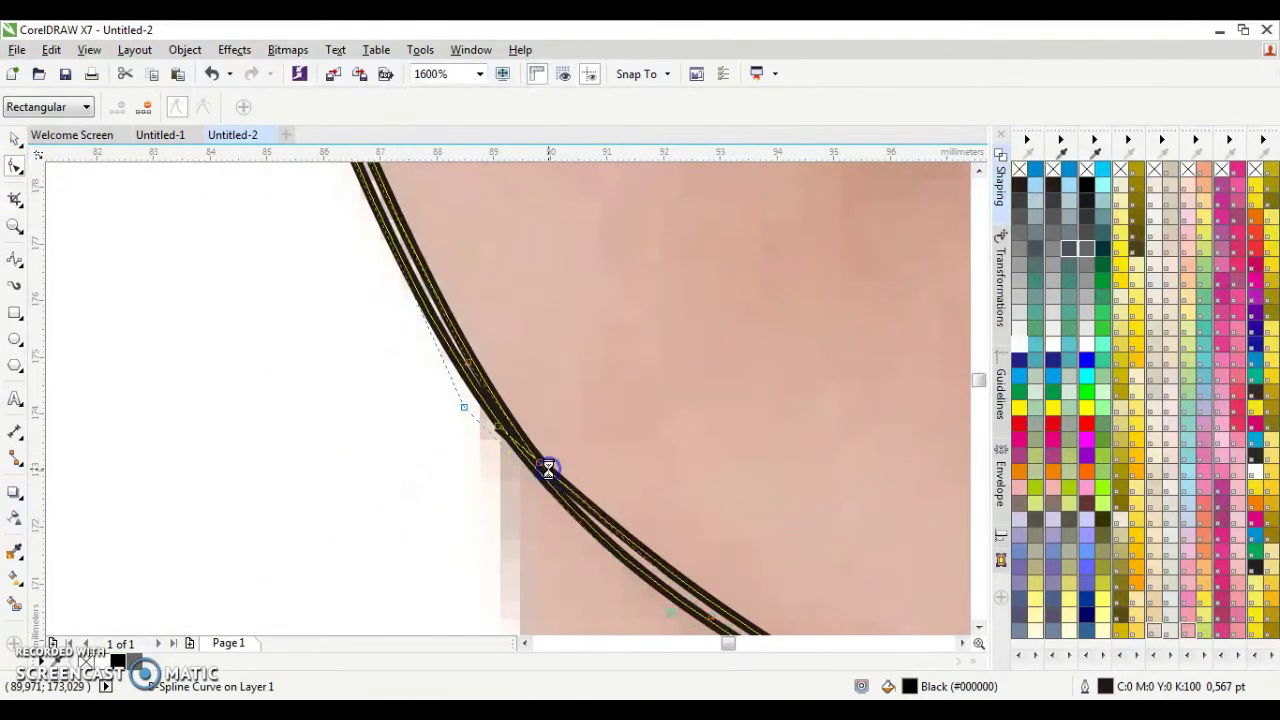
{"action": "left_click", "coordinate": [15, 259]}
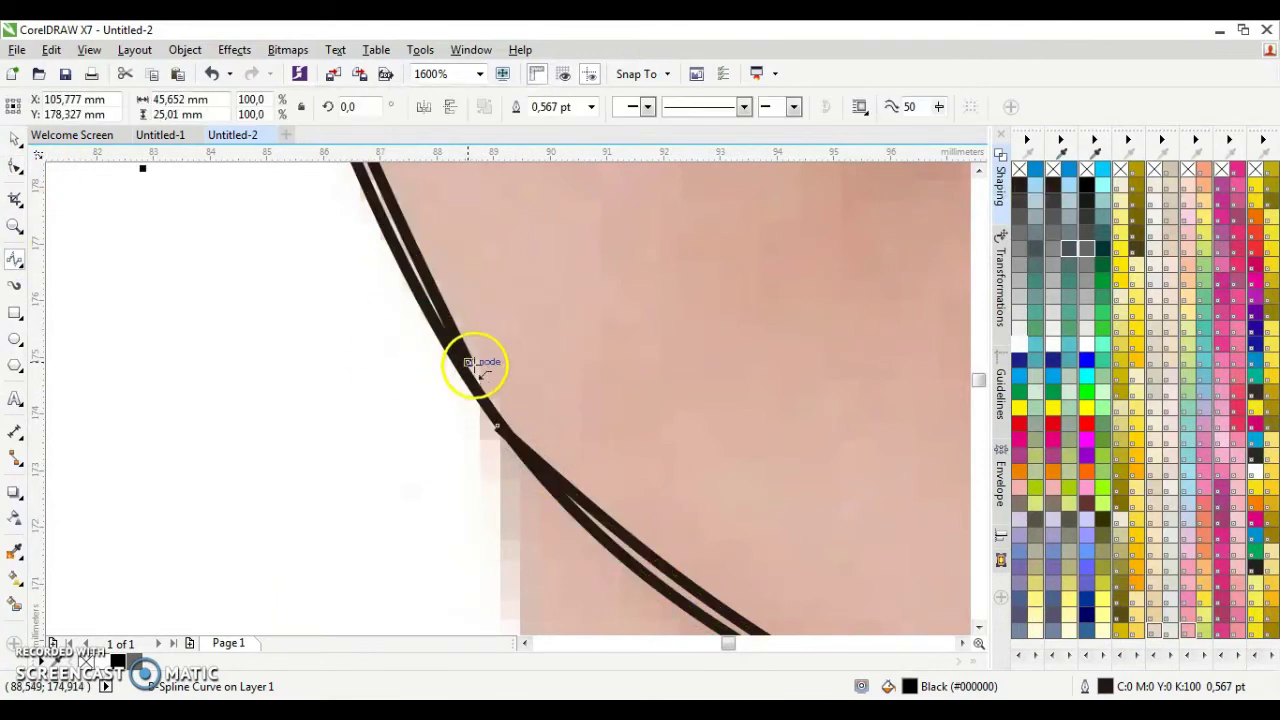
{"action": "double_click", "coordinate": [497, 433]}
{"action": "scroll", "coordinate": [586, 448], "scroll_direction": "down", "scroll_amount": 3}
Delete the reference photo to preview the tracing, then restore it
{"action": "scroll", "coordinate": [586, 448], "scroll_direction": "down", "scroll_amount": 2}
{"action": "left_click", "coordinate": [586, 448]}
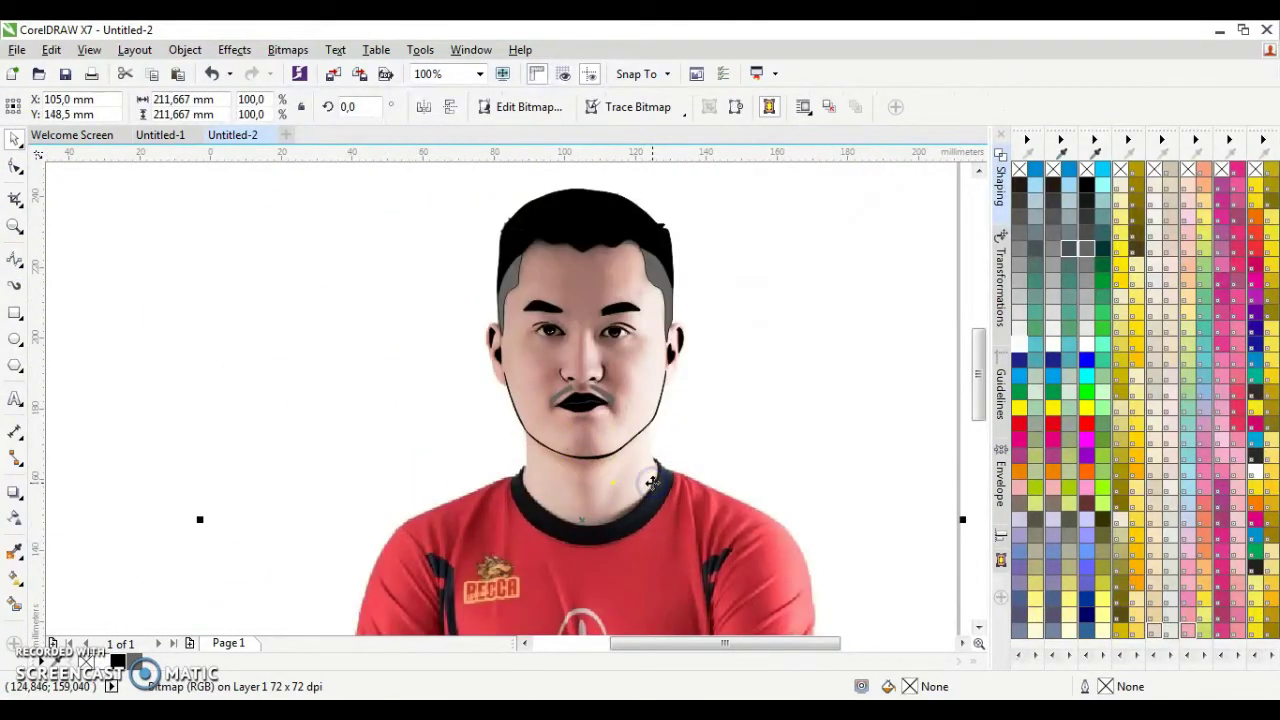
{"action": "key", "text": "Delete"}
{"action": "left_click", "coordinate": [216, 80]}
{"action": "key", "text": "F5"}
{"action": "scroll", "coordinate": [680, 370], "scroll_direction": "up", "scroll_amount": 2}
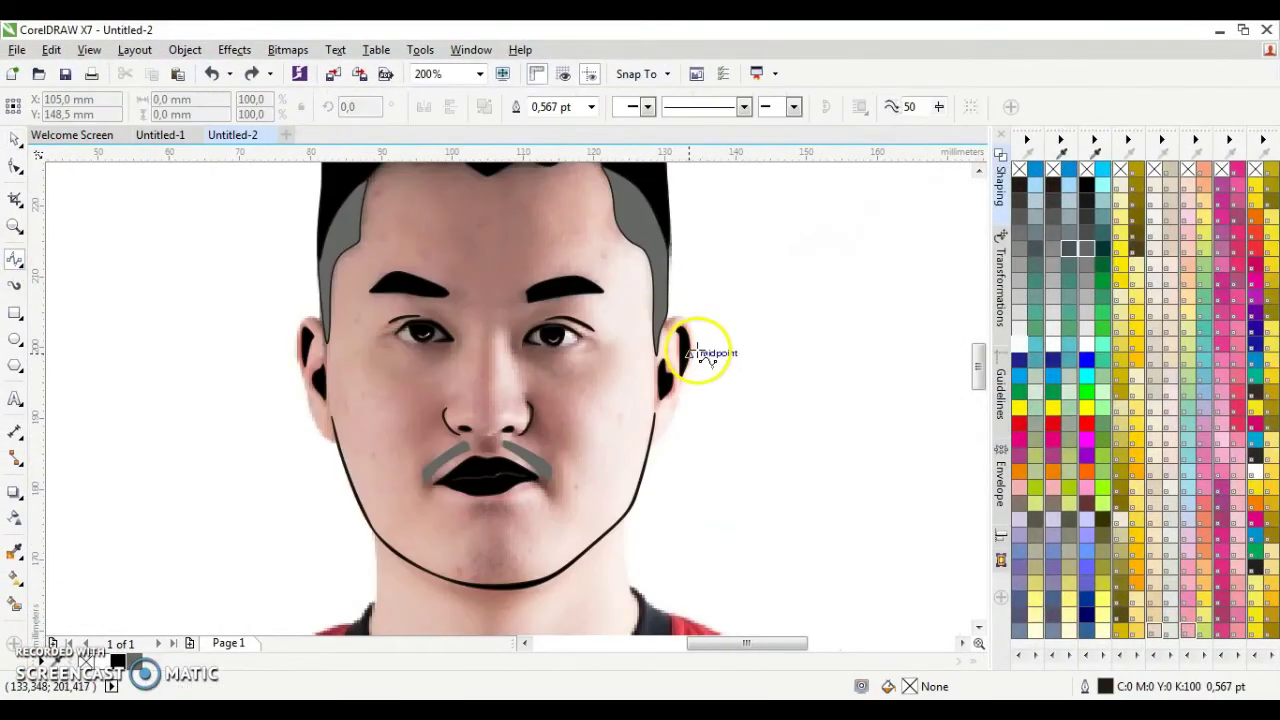
{"action": "scroll", "coordinate": [697, 352], "scroll_direction": "up", "scroll_amount": 1}
Trace a closed B-spline outline around the right ear
{"action": "left_click", "coordinate": [601, 262]}
{"action": "left_click", "coordinate": [641, 383]}
{"action": "left_click", "coordinate": [621, 421]}
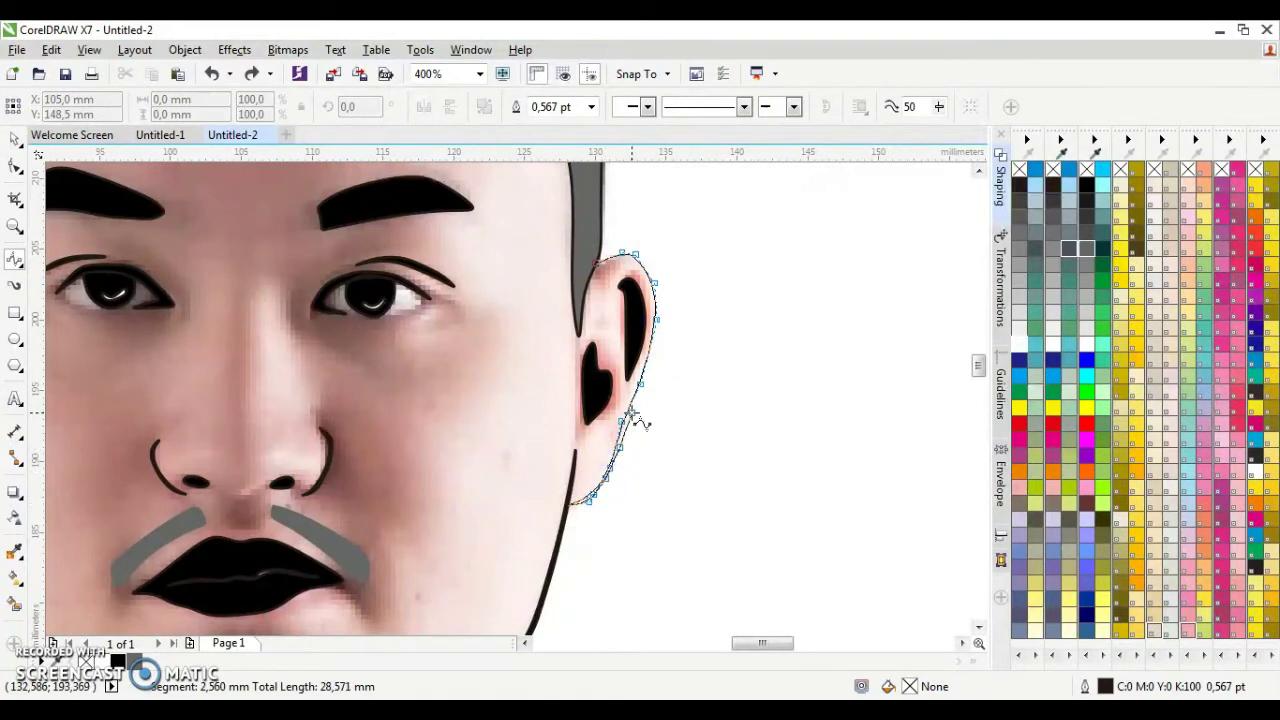
{"action": "left_click", "coordinate": [657, 330]}
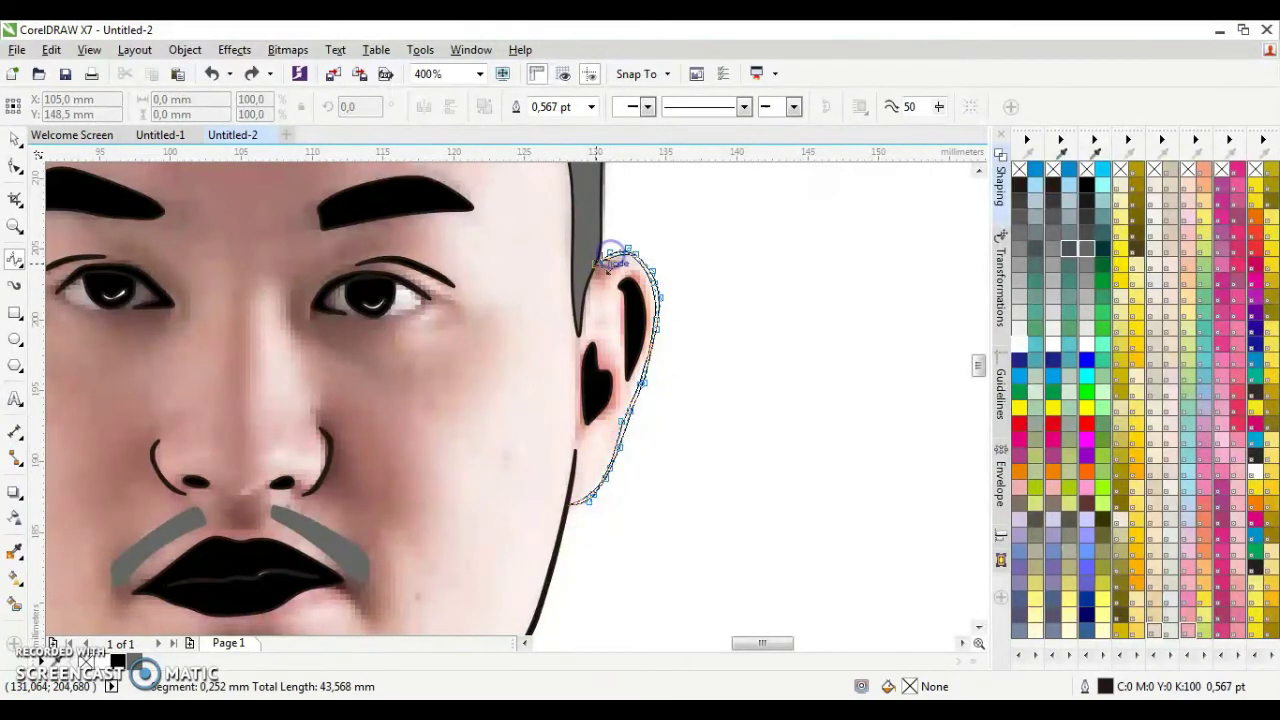
{"action": "left_click", "coordinate": [613, 262]}
{"action": "scroll", "coordinate": [648, 262], "scroll_direction": "down", "scroll_amount": 1}
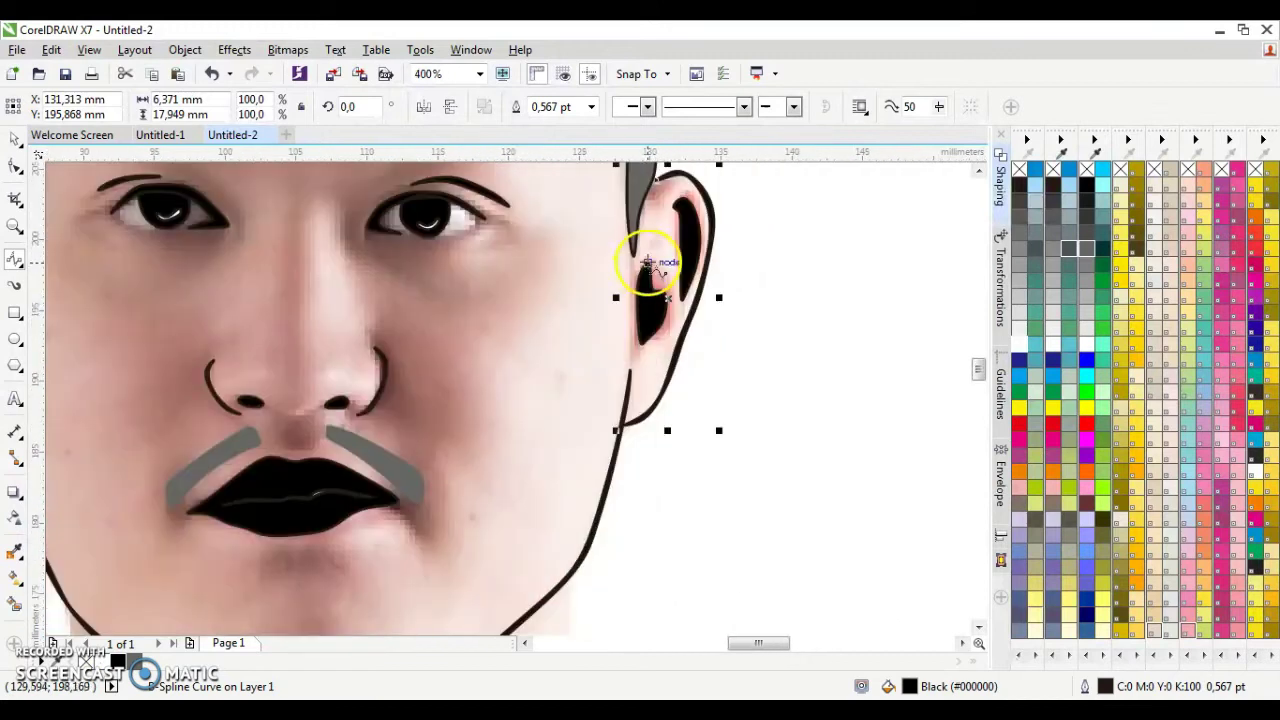
{"action": "scroll", "coordinate": [648, 262], "scroll_direction": "up", "scroll_amount": 2}
Refine the right ear outline's nodes with the Shape tool
{"action": "left_click", "coordinate": [15, 167]}
{"action": "scroll", "coordinate": [483, 503], "scroll_direction": "down", "scroll_amount": 3}
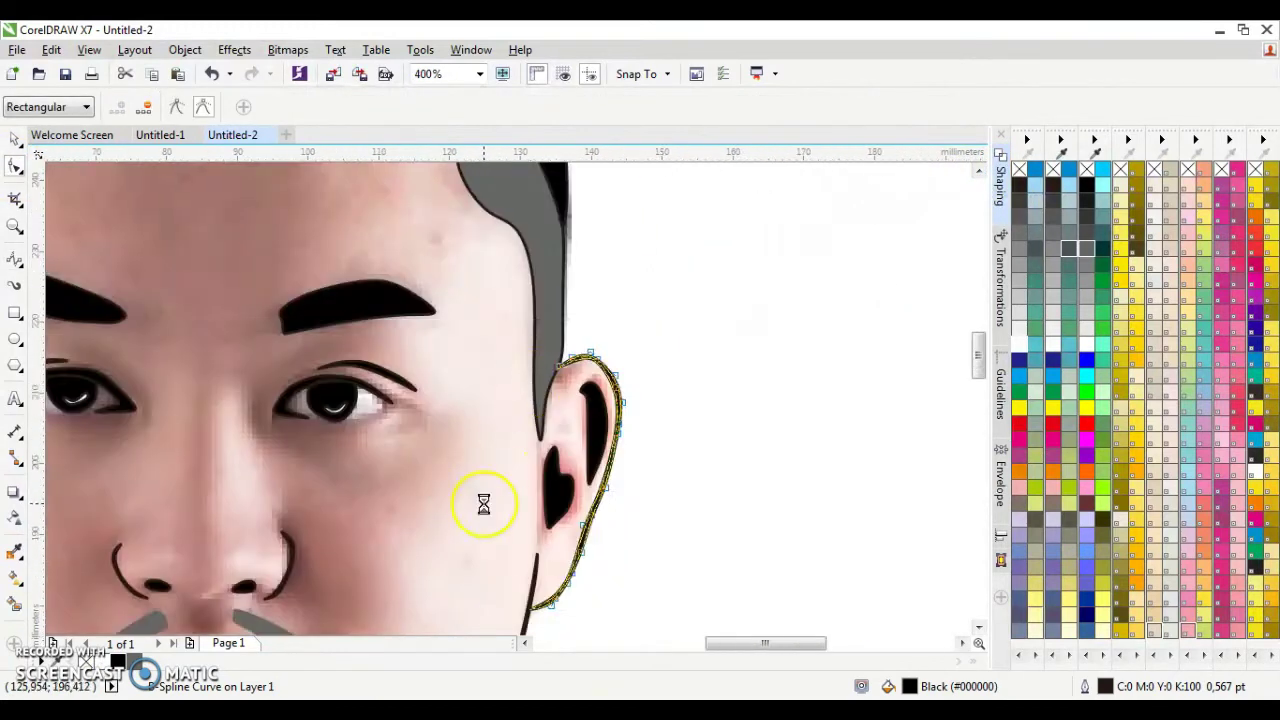
{"action": "scroll", "coordinate": [483, 503], "scroll_direction": "down", "scroll_amount": 3}
{"action": "left_click", "coordinate": [15, 258]}
{"action": "scroll", "coordinate": [443, 480], "scroll_direction": "up", "scroll_amount": 3}
Trace and finish the left ear outline, then select the reference photo
{"action": "left_click", "coordinate": [440, 384]}
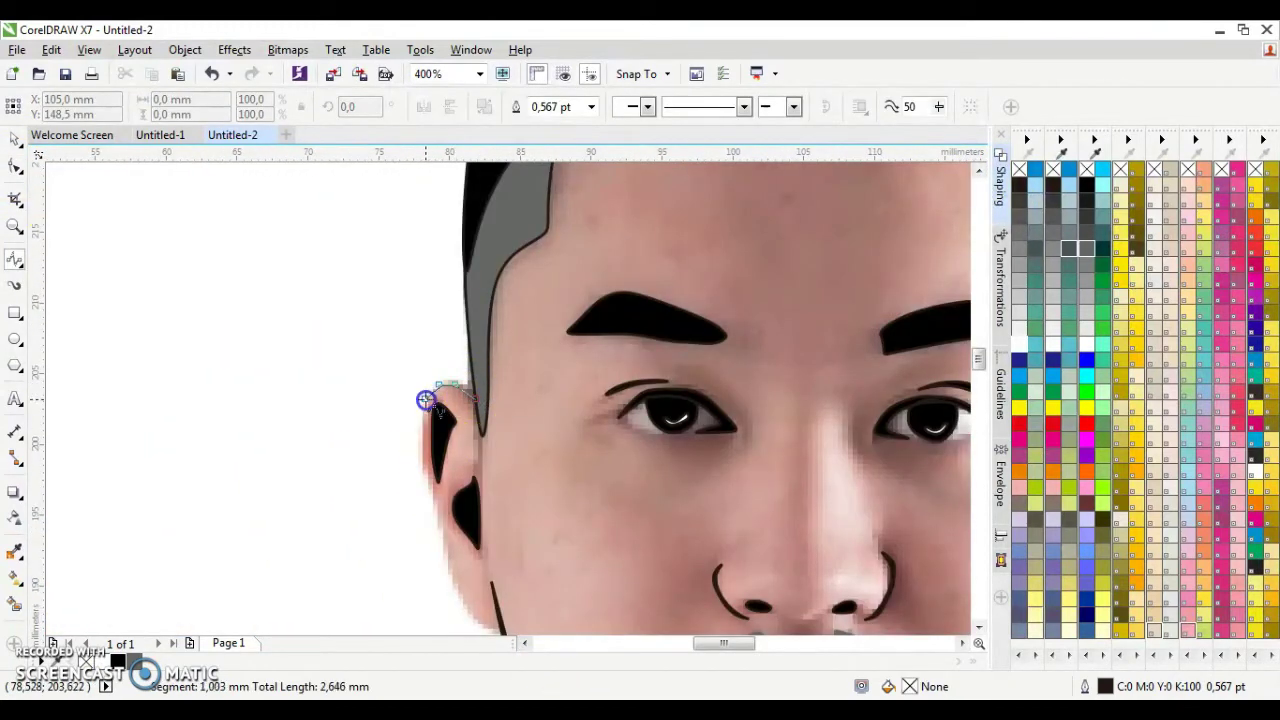
{"action": "left_click", "coordinate": [480, 565]}
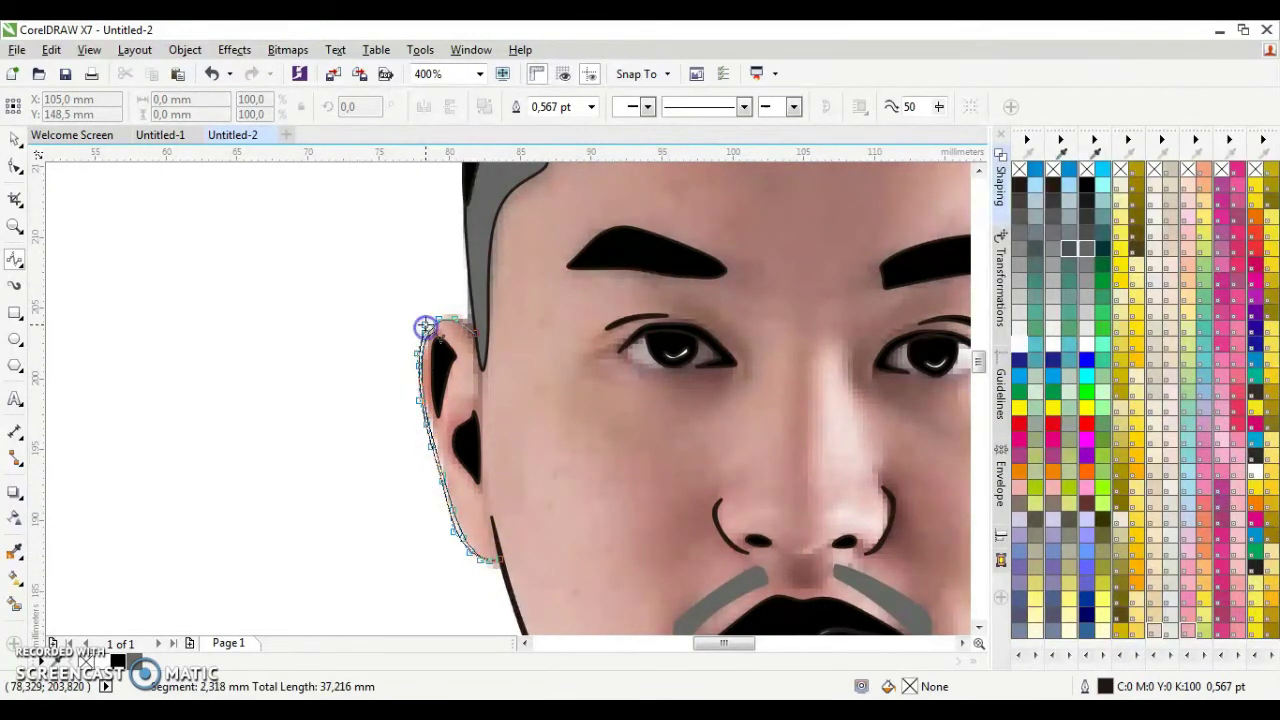
{"action": "key", "text": "F10"}
{"action": "scroll", "coordinate": [491, 314], "scroll_direction": "up", "scroll_amount": 2}
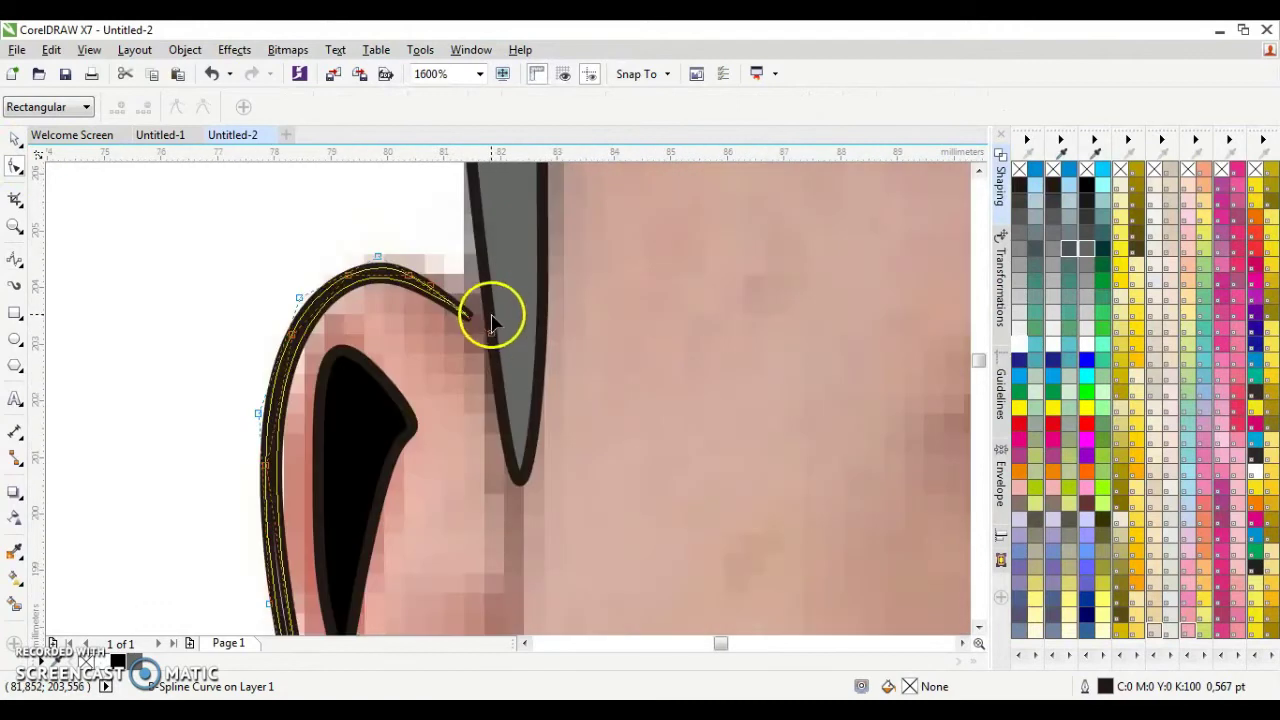
{"action": "scroll", "coordinate": [372, 592], "scroll_direction": "down", "scroll_amount": 1}
{"action": "scroll", "coordinate": [372, 596], "scroll_direction": "down", "scroll_amount": 2}
{"action": "scroll", "coordinate": [955, 367], "scroll_direction": "down", "scroll_amount": 3}
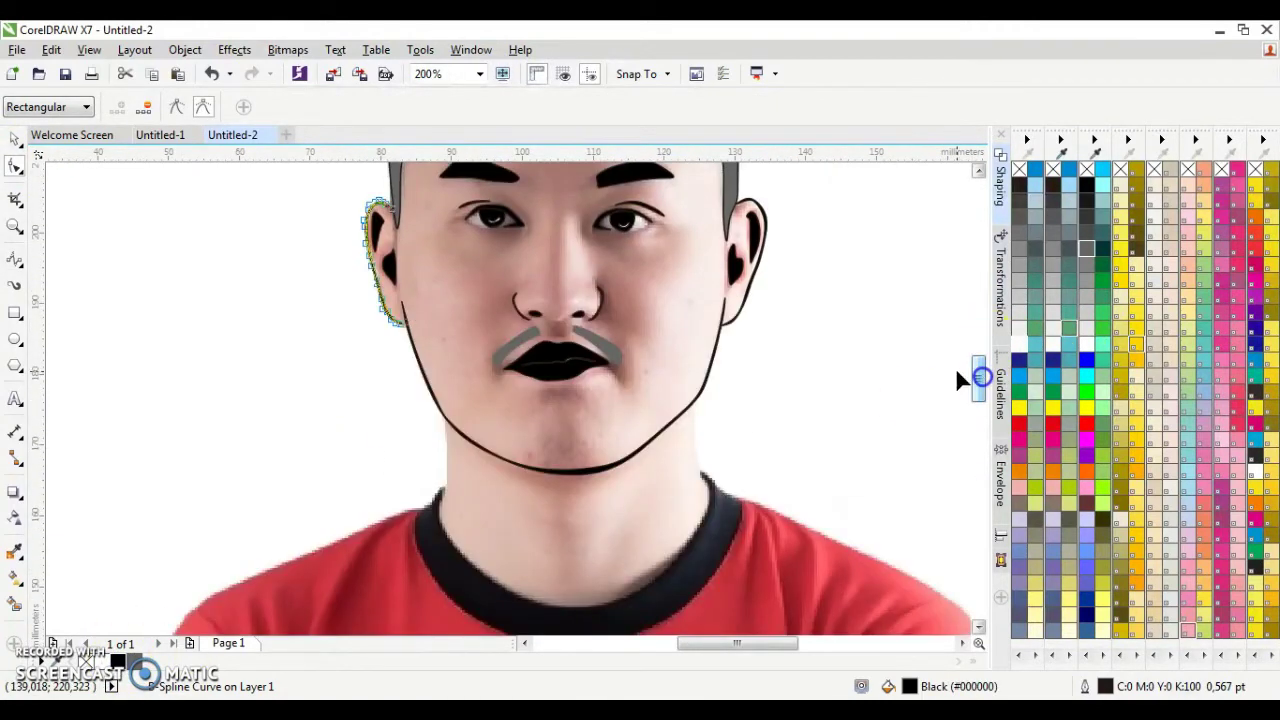
{"action": "left_click", "coordinate": [743, 466]}
{"action": "left_click", "coordinate": [20, 257]}
Trace the collar's inner edge with B-spline points out to its right end
{"action": "scroll", "coordinate": [674, 529], "scroll_direction": "down", "scroll_amount": 2}
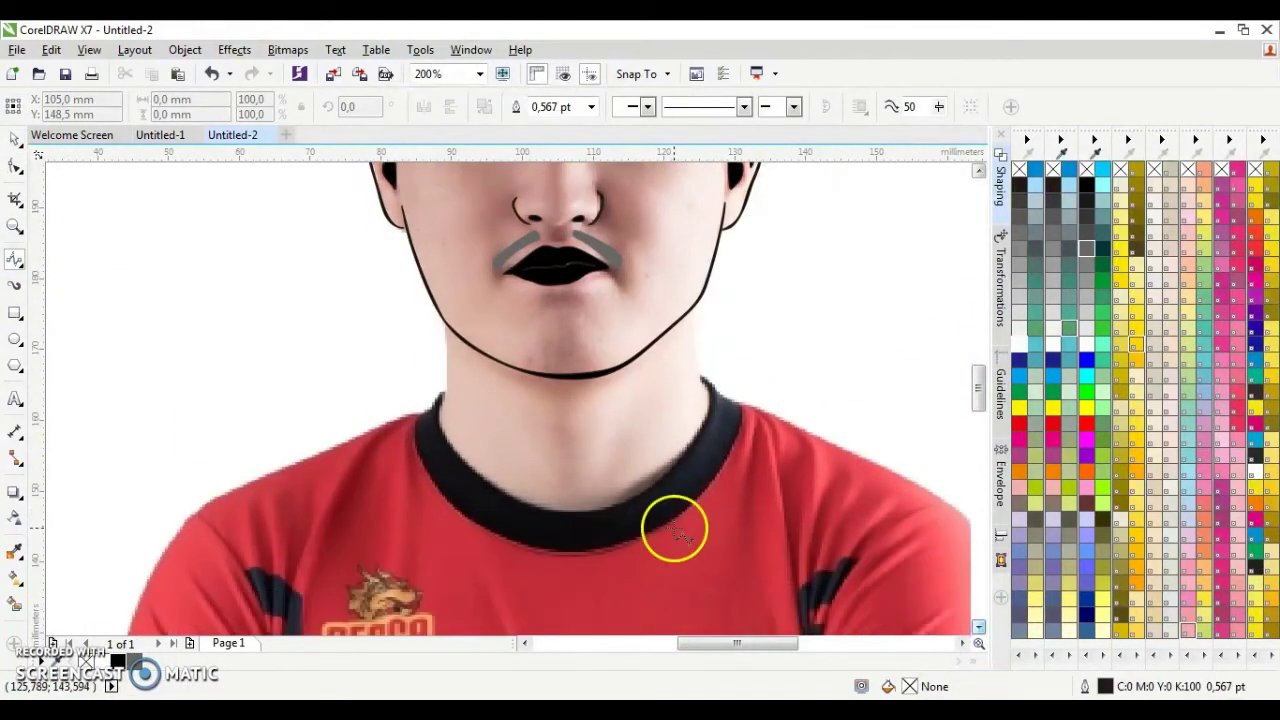
{"action": "scroll", "coordinate": [449, 406], "scroll_direction": "up", "scroll_amount": 1}
{"action": "left_click", "coordinate": [433, 375]}
{"action": "left_click", "coordinate": [470, 490]}
{"action": "left_click", "coordinate": [560, 565]}
{"action": "left_click", "coordinate": [625, 595]}
{"action": "left_click", "coordinate": [663, 410]}
{"action": "left_click", "coordinate": [714, 416]}
{"action": "left_click", "coordinate": [780, 389]}
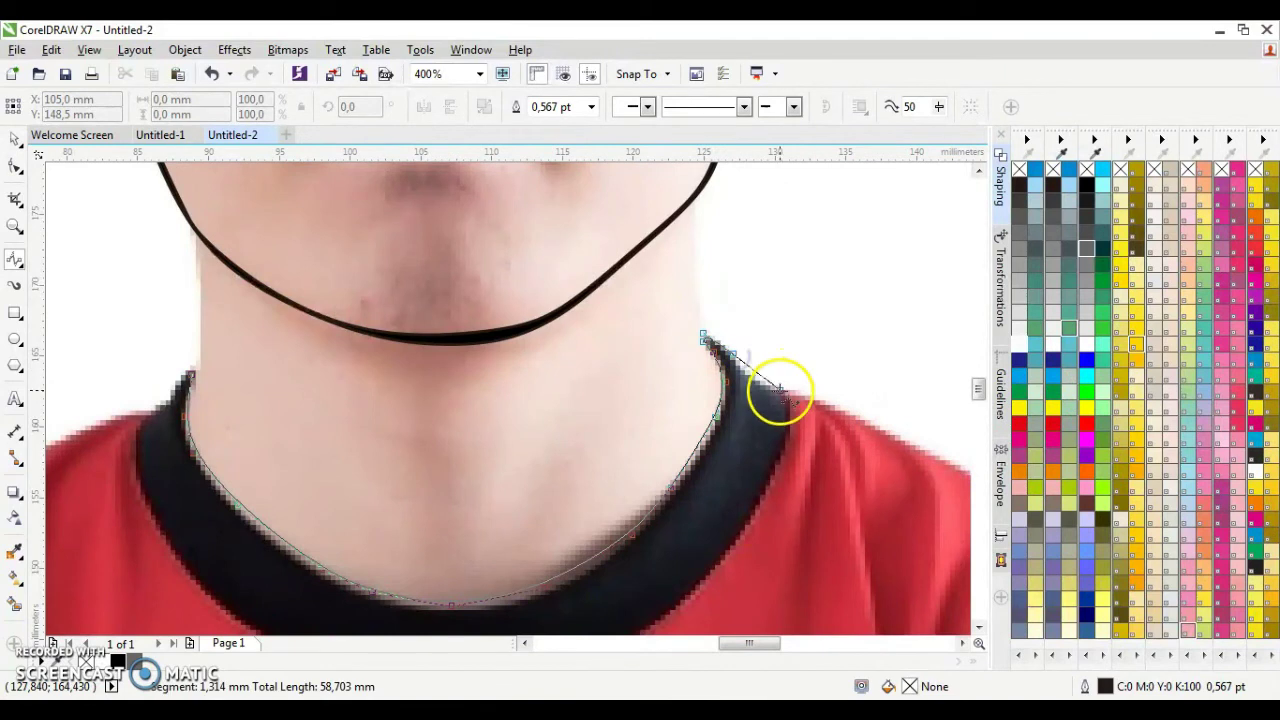
{"action": "left_click", "coordinate": [726, 549]}
Trace back along the collar's outer edge and close it into a shape
{"action": "scroll", "coordinate": [700, 525], "scroll_direction": "down", "scroll_amount": 2}
{"action": "left_click", "coordinate": [660, 505]}
{"action": "left_click", "coordinate": [545, 552]}
{"action": "left_click", "coordinate": [412, 573]}
{"action": "left_click", "coordinate": [313, 546]}
{"action": "left_click", "coordinate": [140, 360]}
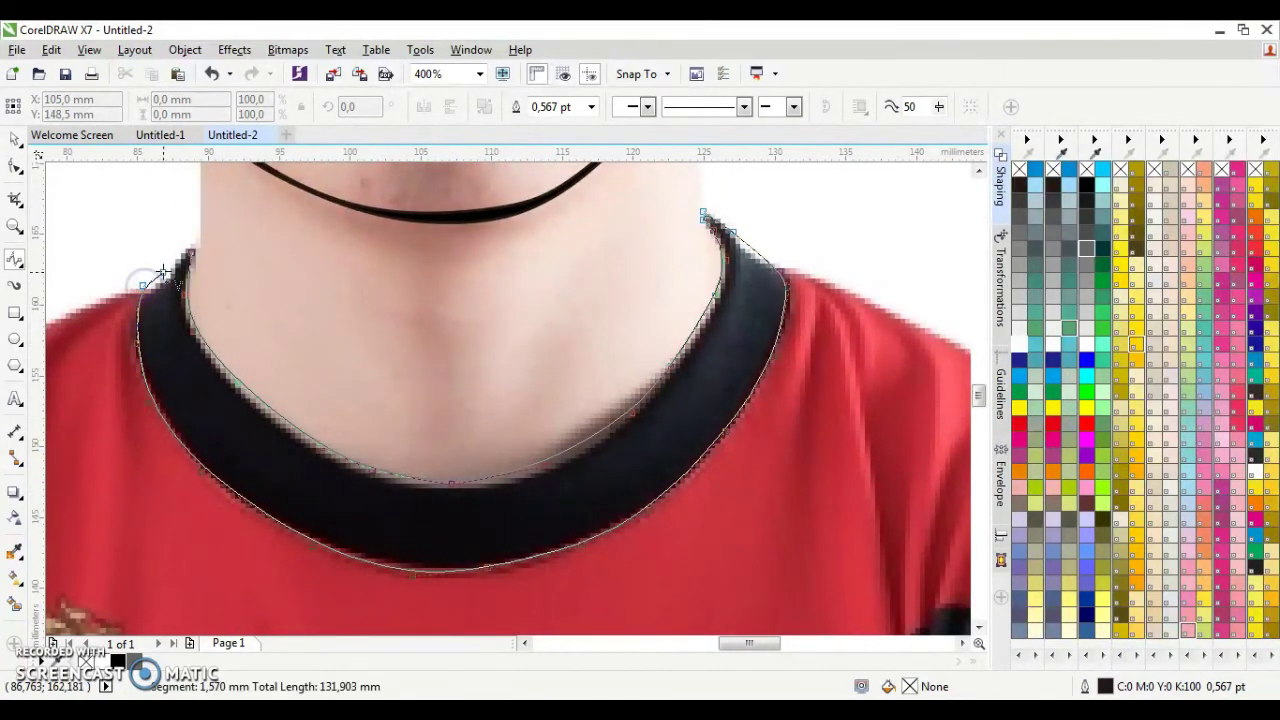
{"action": "double_click", "coordinate": [188, 245]}
Fill the collar with dark grey (#4D4D4D) and zoom out to see the face
{"action": "scroll", "coordinate": [500, 400], "scroll_direction": "up", "scroll_amount": 1}
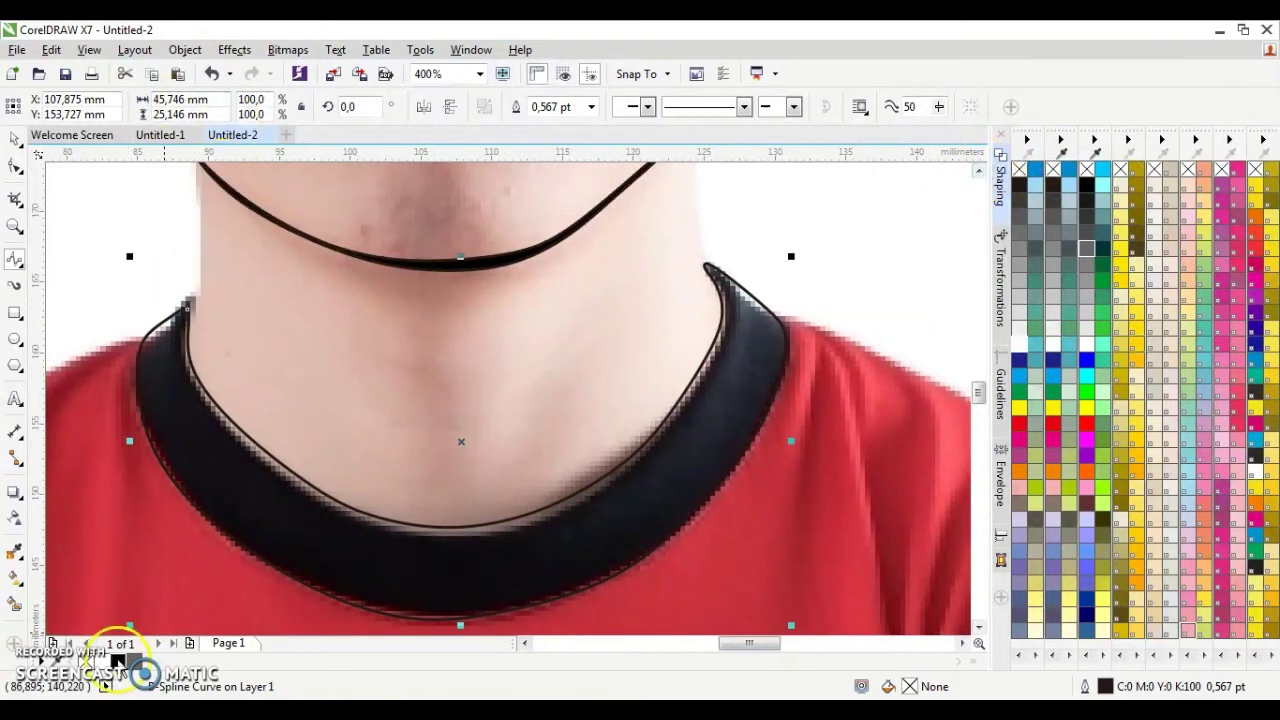
{"action": "left_click", "coordinate": [1086, 248]}
{"action": "left_click", "coordinate": [1086, 229]}
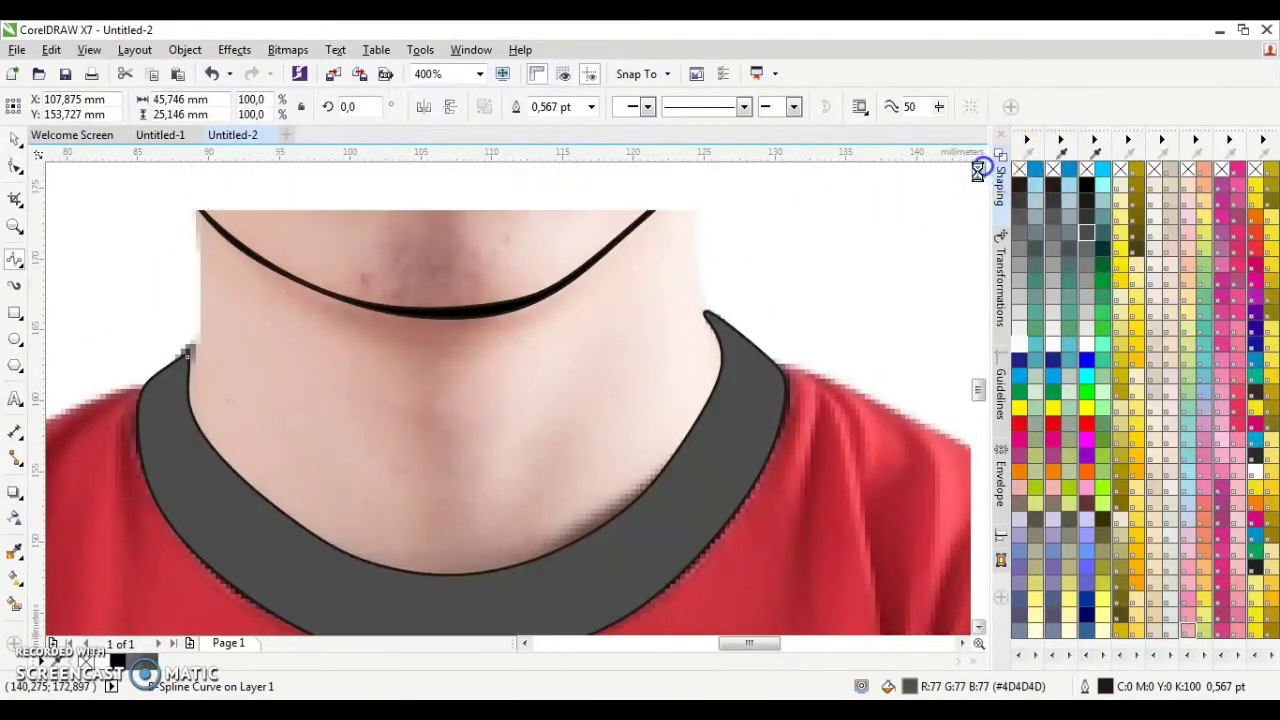
{"action": "scroll", "coordinate": [752, 410], "scroll_direction": "up", "scroll_amount": 2}
{"action": "key", "text": "F3"}
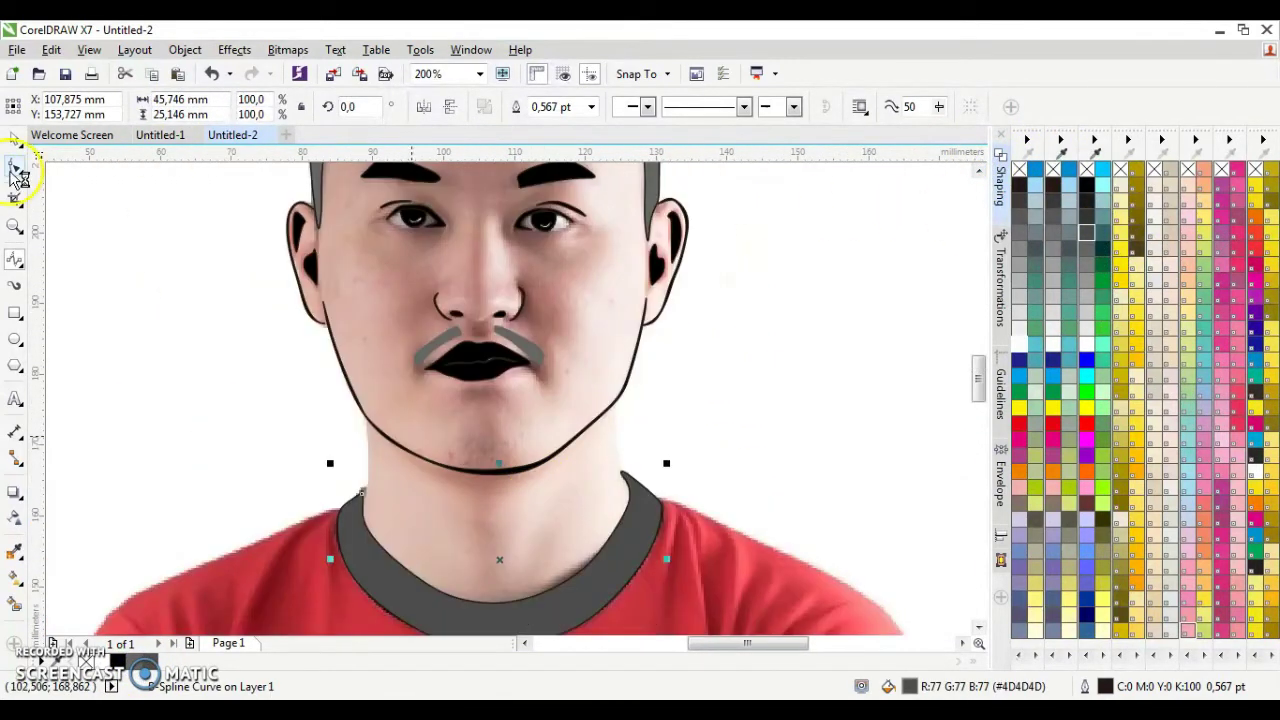
Delete the reference photo to preview the drawing, then undo to restore it
{"action": "left_click", "coordinate": [169, 312]}
{"action": "key", "text": "F3"}
{"action": "key", "text": "Delete"}
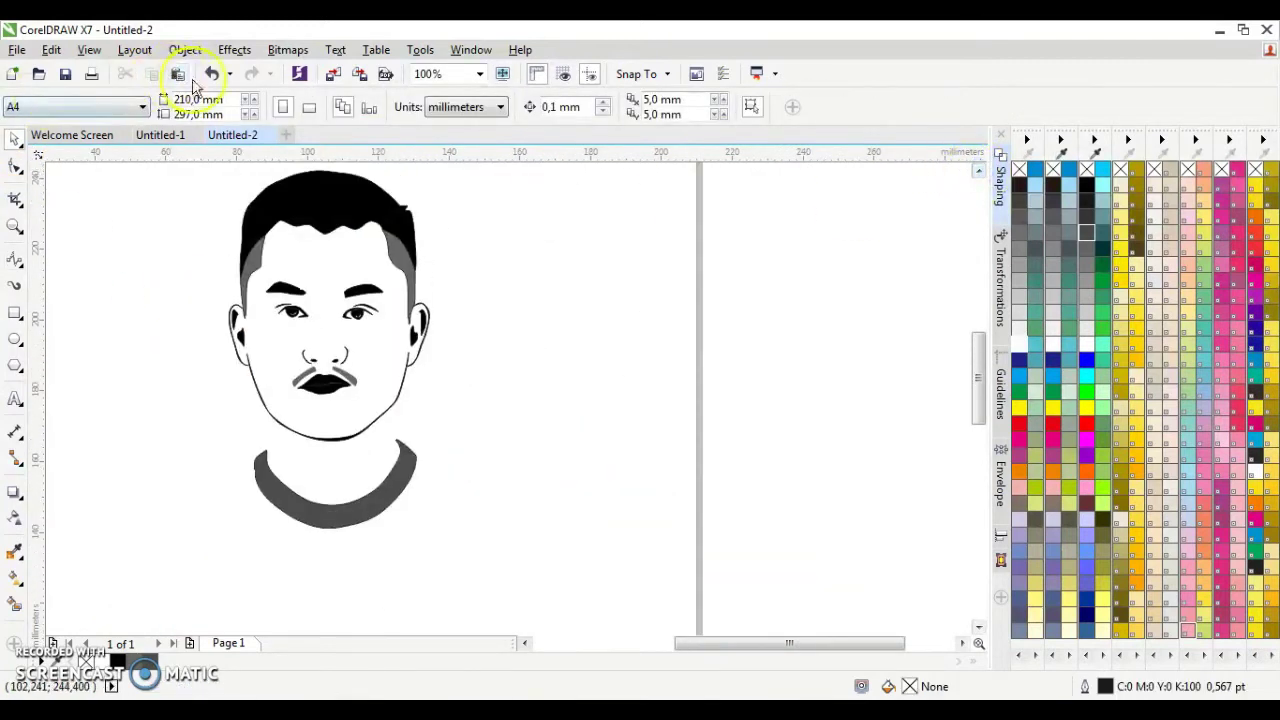
{"action": "left_click", "coordinate": [211, 73]}
{"action": "left_click", "coordinate": [15, 259]}
Draw the left neck line from the jaw outline down to the collar
{"action": "scroll", "coordinate": [280, 440], "scroll_direction": "up", "scroll_amount": 2}
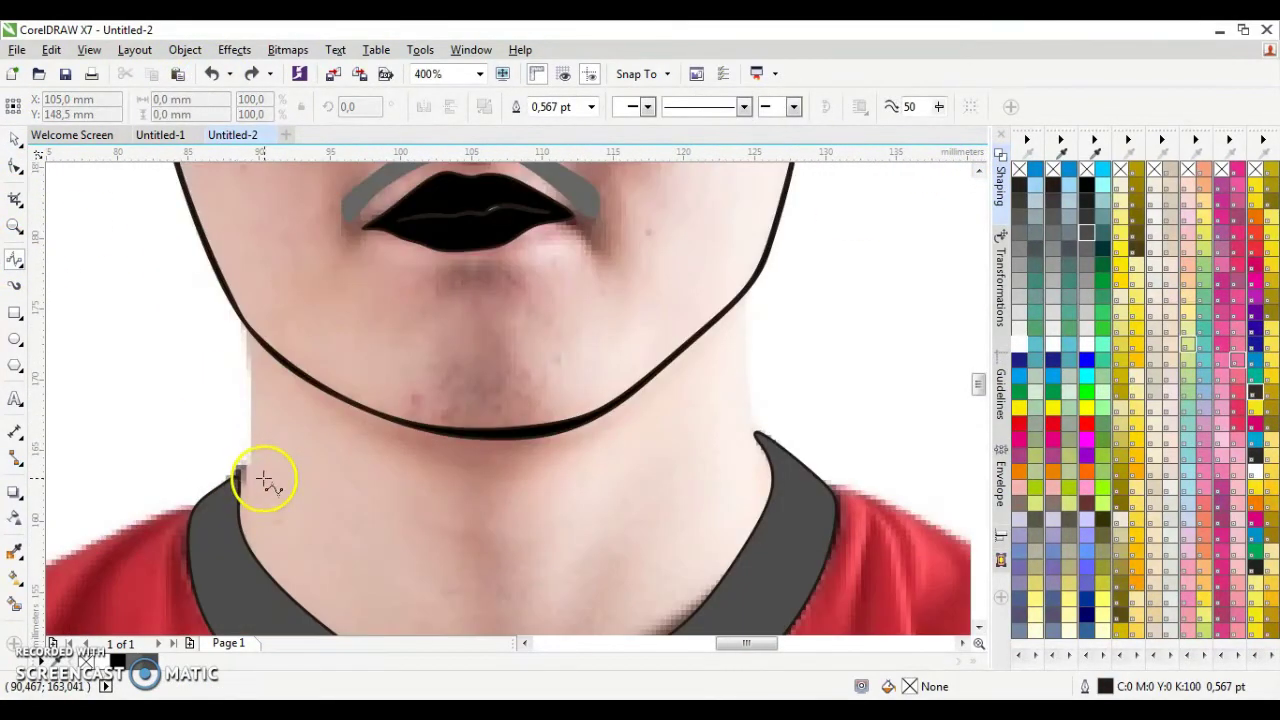
{"action": "left_click", "coordinate": [244, 330]}
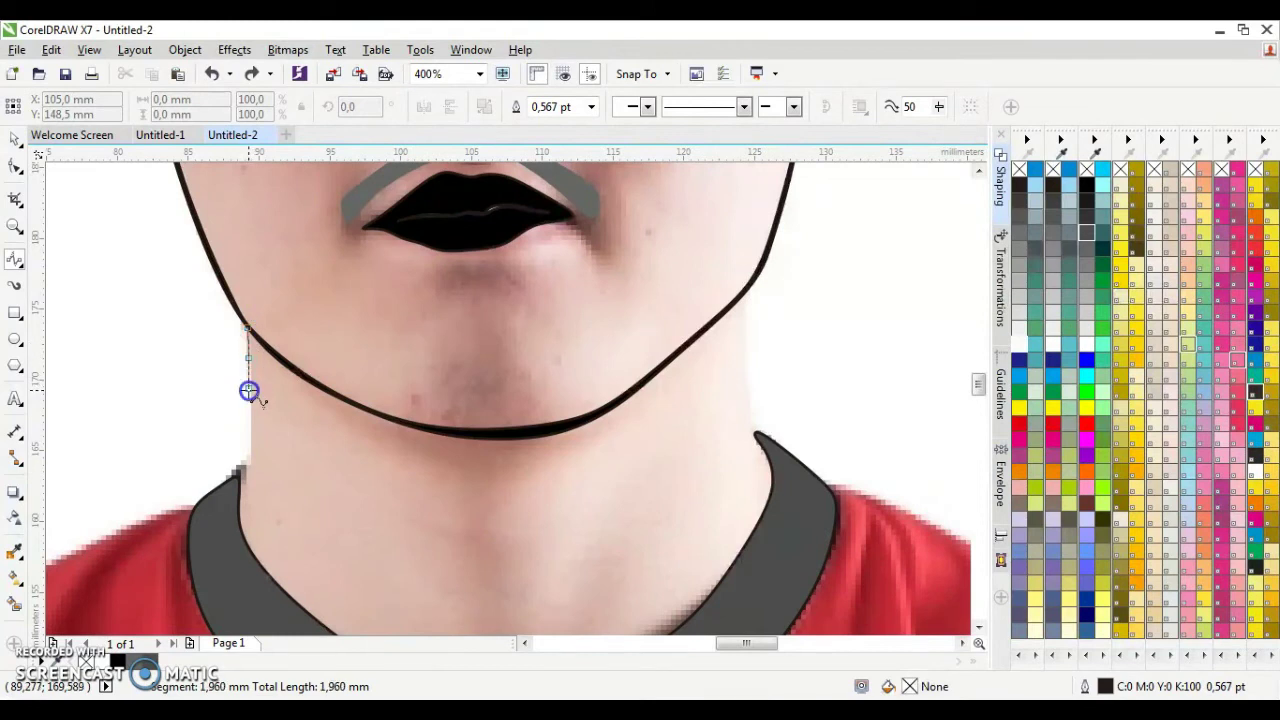
{"action": "left_click", "coordinate": [250, 450]}
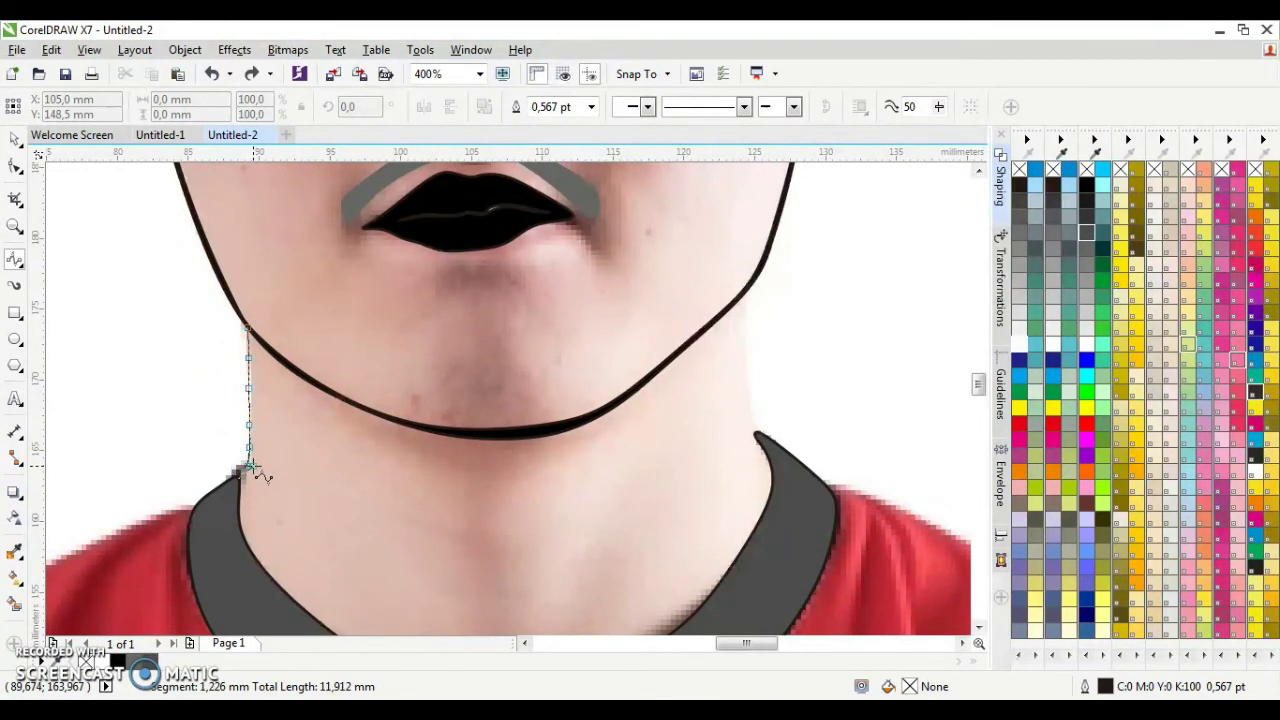
{"action": "left_click", "coordinate": [250, 357]}
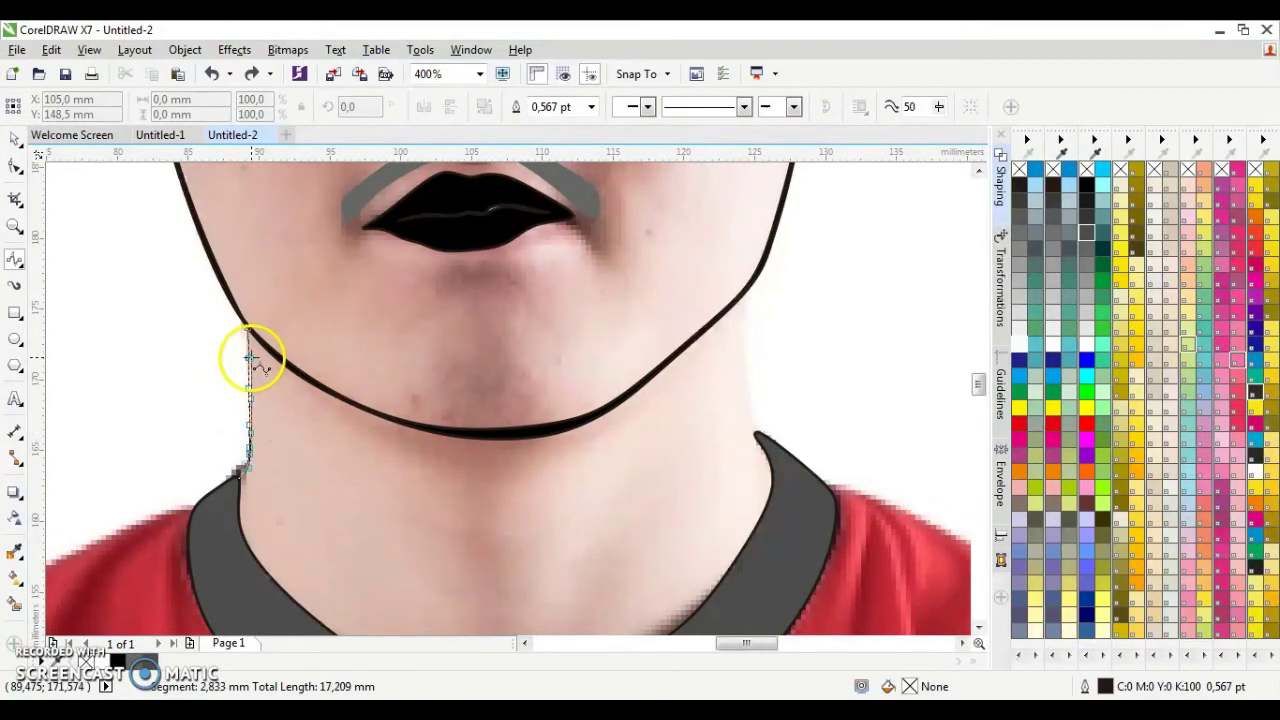
{"action": "left_click", "coordinate": [15, 165]}
{"action": "scroll", "coordinate": [252, 340], "scroll_direction": "up", "scroll_amount": 5}
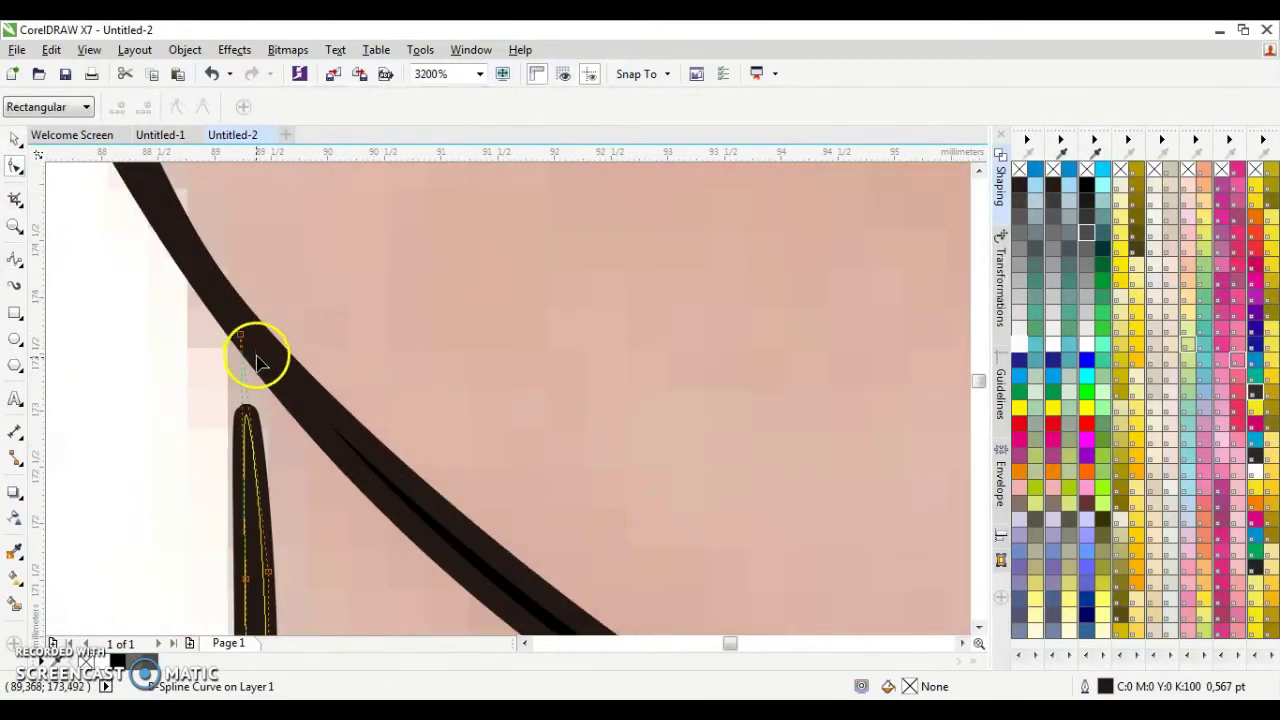
{"action": "scroll", "coordinate": [268, 410], "scroll_direction": "down", "scroll_amount": 3}
Draw a closed right neck line from the jaw down to the collar
{"action": "left_click", "coordinate": [857, 609]}
{"action": "left_click", "coordinate": [966, 645]}
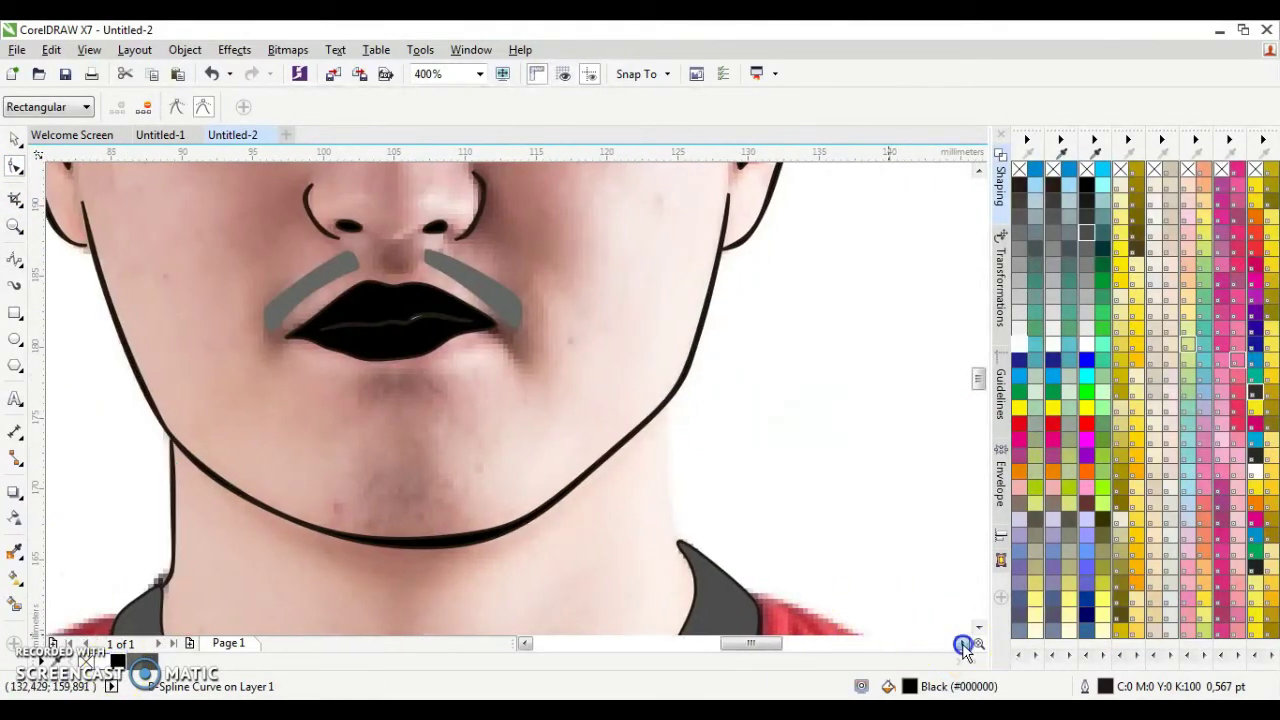
{"action": "left_click", "coordinate": [15, 240]}
{"action": "left_click", "coordinate": [575, 403]}
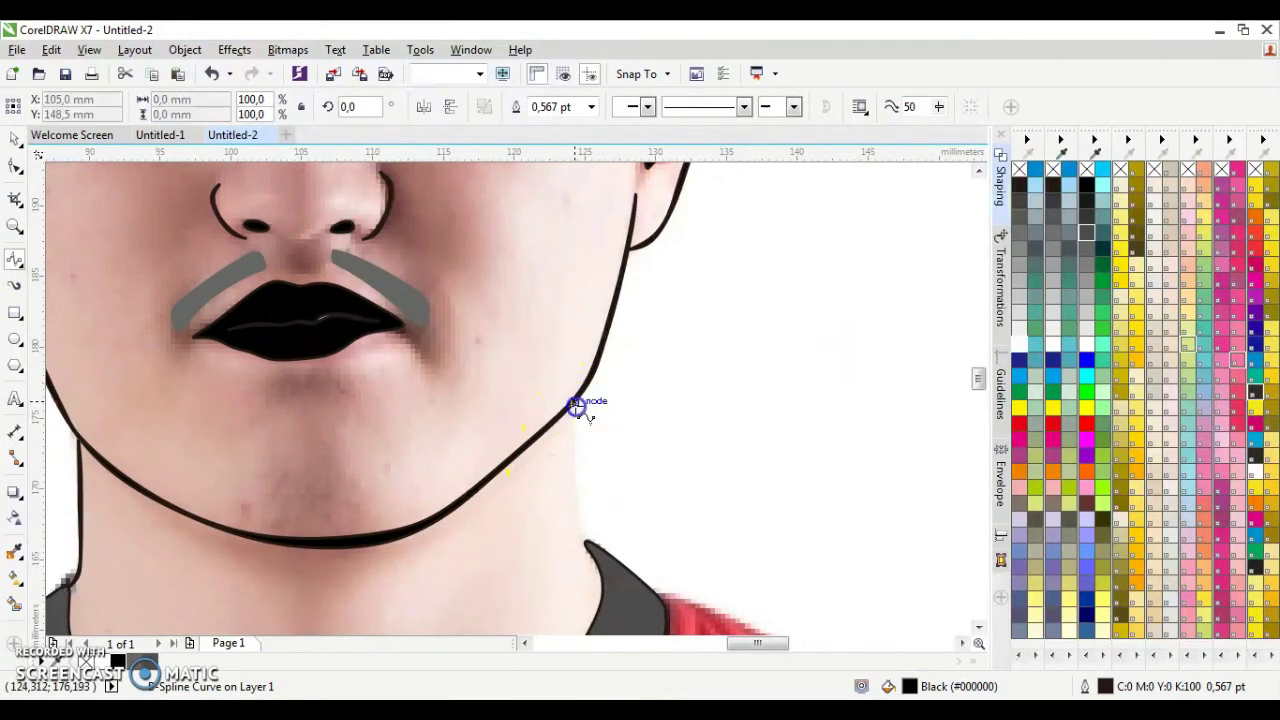
{"action": "left_click", "coordinate": [576, 536]}
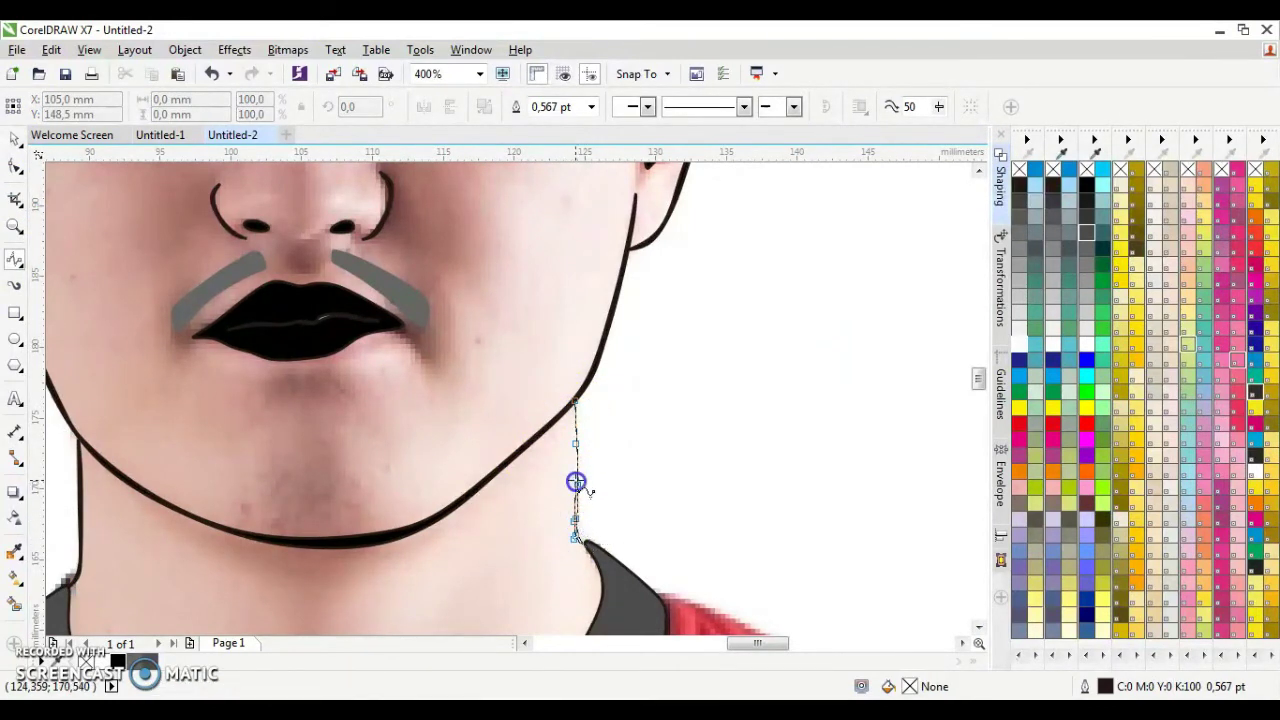
{"action": "left_click", "coordinate": [575, 403]}
{"action": "key", "text": "F10"}
Switch to the Pick tool and select the reference photo
{"action": "scroll", "coordinate": [587, 417], "scroll_direction": "up", "scroll_amount": 2}
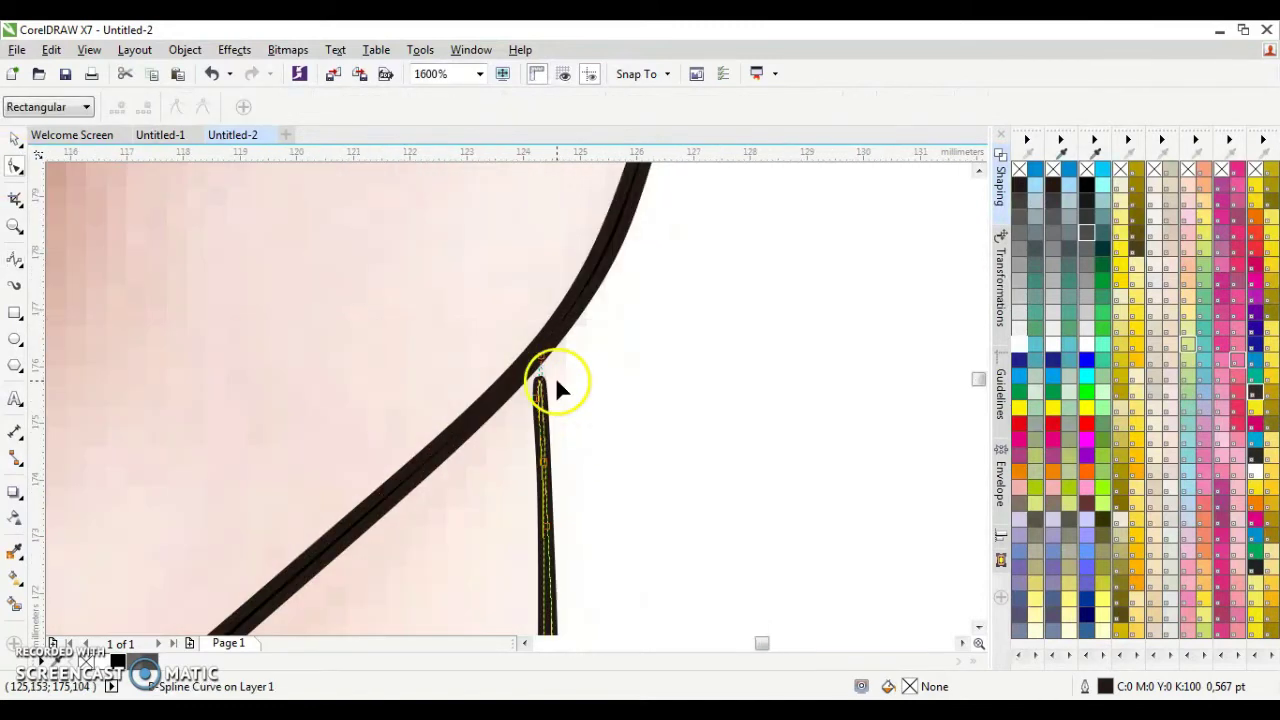
{"action": "scroll", "coordinate": [300, 543], "scroll_direction": "down", "scroll_amount": 5}
{"action": "key", "text": "space"}
{"action": "left_click", "coordinate": [243, 528]}
{"action": "scroll", "coordinate": [243, 528], "scroll_direction": "up", "scroll_amount": 1}
Give both moustache curves a 0.5 pt outline width
{"action": "left_click", "coordinate": [268, 542]}
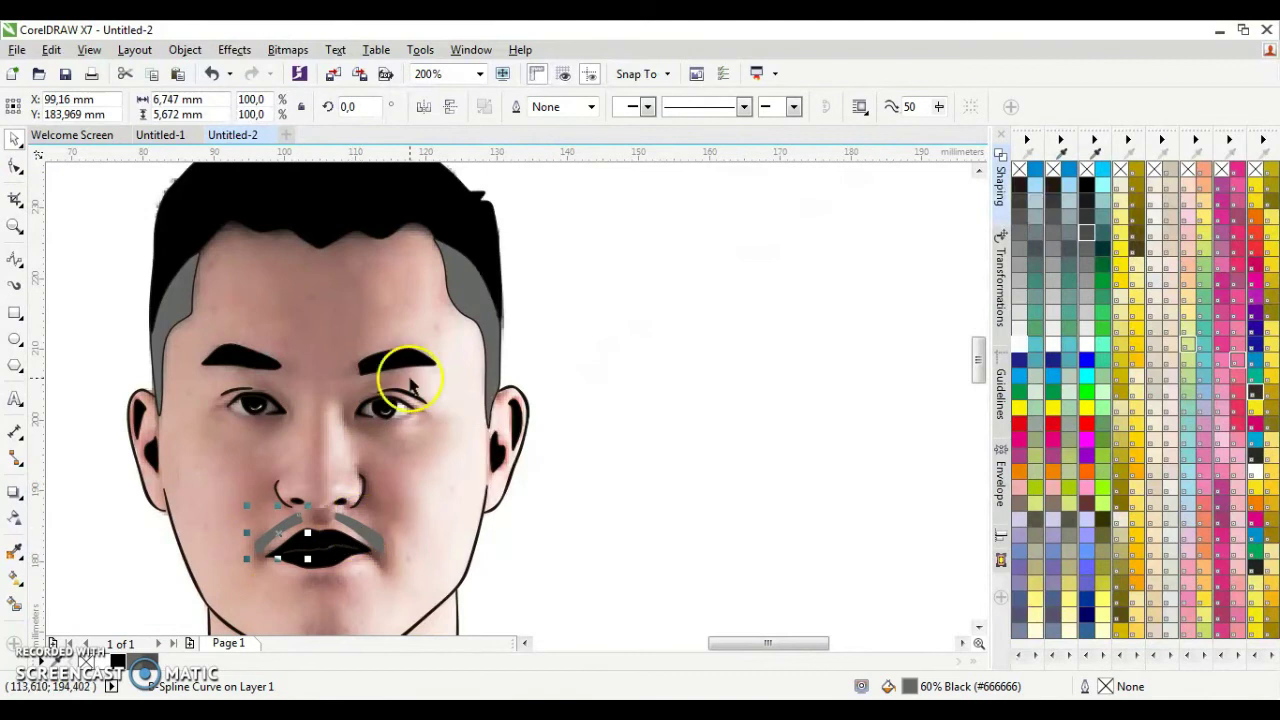
{"action": "left_click", "coordinate": [470, 295]}
{"action": "left_click", "coordinate": [298, 510]}
{"action": "left_click", "coordinate": [343, 523], "text": "shift"}
{"action": "left_click", "coordinate": [782, 106]}
{"action": "left_click", "coordinate": [750, 150]}
Delete the reference photo, leaving only the vector portrait
{"action": "left_click", "coordinate": [514, 457]}
{"action": "key", "text": "Delete"}
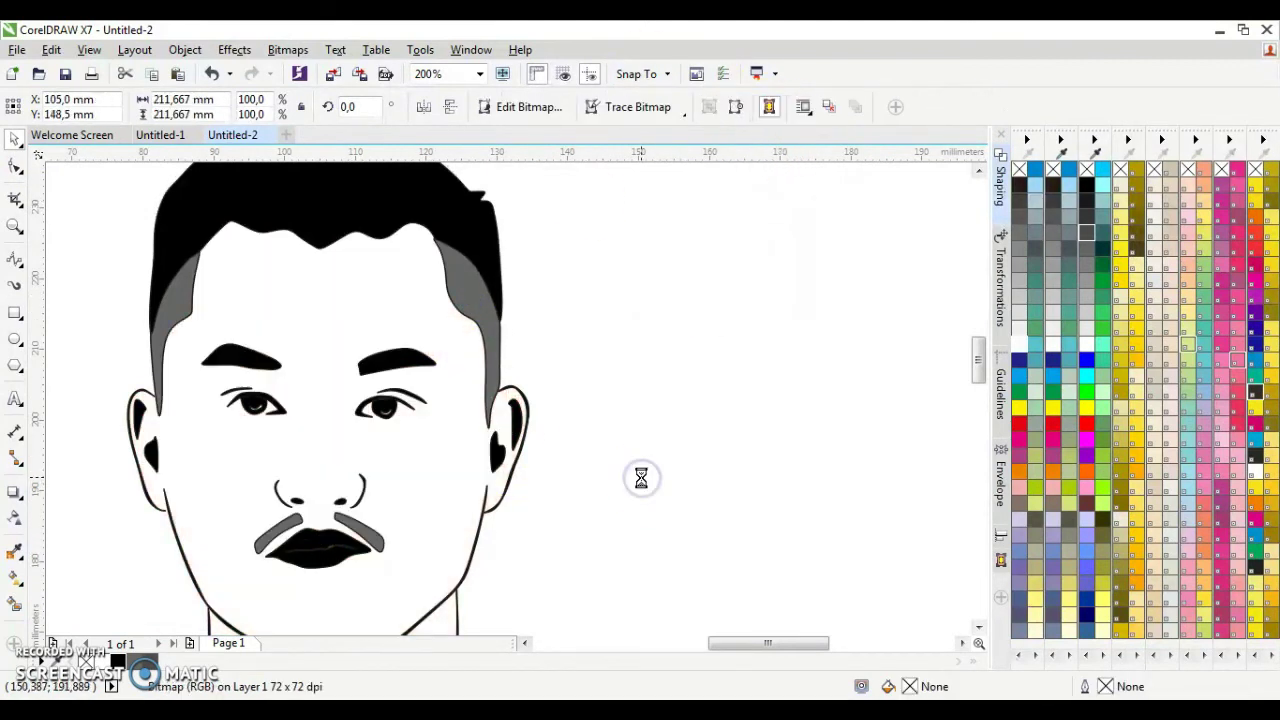
{"action": "scroll", "coordinate": [640, 477], "scroll_direction": "down", "scroll_amount": 2}
{"action": "scroll", "coordinate": [983, 638], "scroll_direction": "down", "scroll_amount": 1}
{"action": "left_click", "coordinate": [980, 628]}
Enlarge the whole portrait to about 270% and reposition it to fill the A4 page
{"action": "mouse_move", "coordinate": [608, 430]}
{"action": "left_mouse_down"}
{"action": "mouse_move", "coordinate": [647, 482]}
{"action": "mouse_move", "coordinate": [702, 615]}
{"action": "mouse_move", "coordinate": [740, 591]}
{"action": "mouse_move", "coordinate": [760, 617]}
{"action": "left_mouse_up"}
{"action": "scroll", "coordinate": [712, 590], "scroll_direction": "down", "scroll_amount": 1}
{"action": "left_click_drag", "start_coordinate": [646, 386], "coordinate": [568, 366]}
{"action": "left_click_drag", "start_coordinate": [671, 491], "coordinate": [650, 492]}
{"action": "left_click_drag", "start_coordinate": [979, 643], "coordinate": [963, 646]}
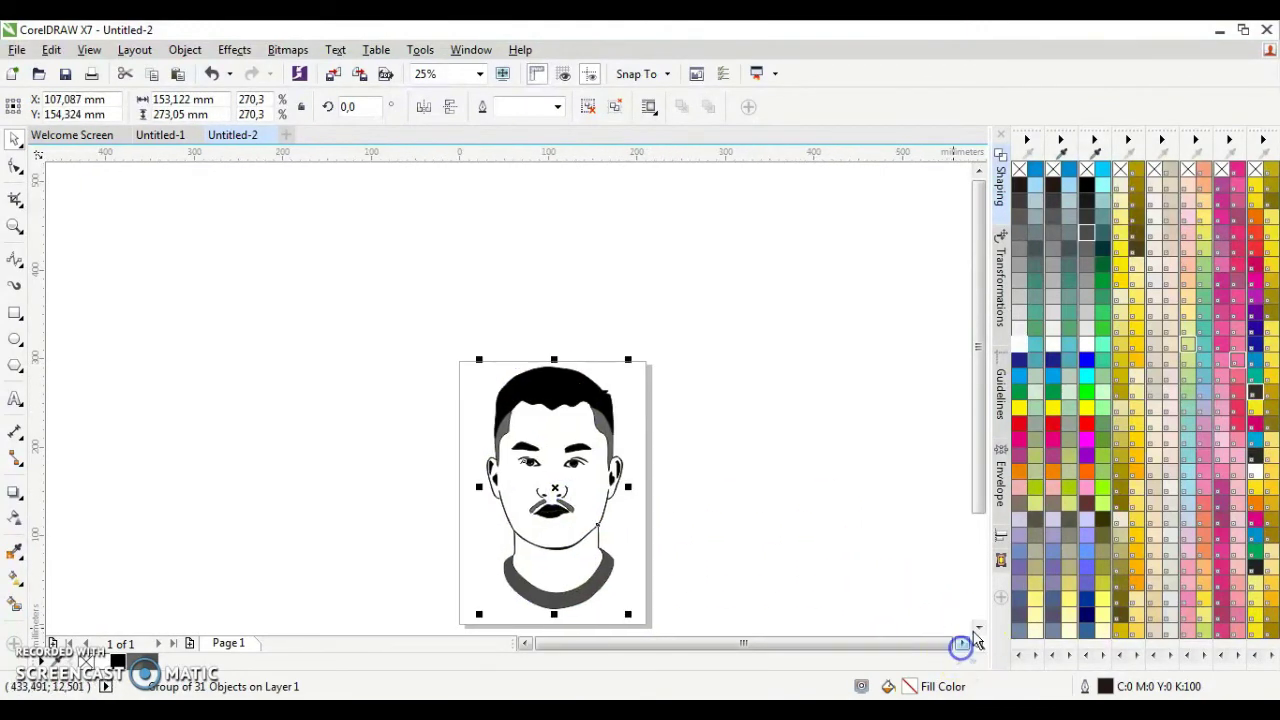
Zoom in on the page and deselect everything to view the finished portrait
{"action": "left_click", "coordinate": [15, 226]}
{"action": "left_click_drag", "start_coordinate": [457, 266], "coordinate": [636, 527]}
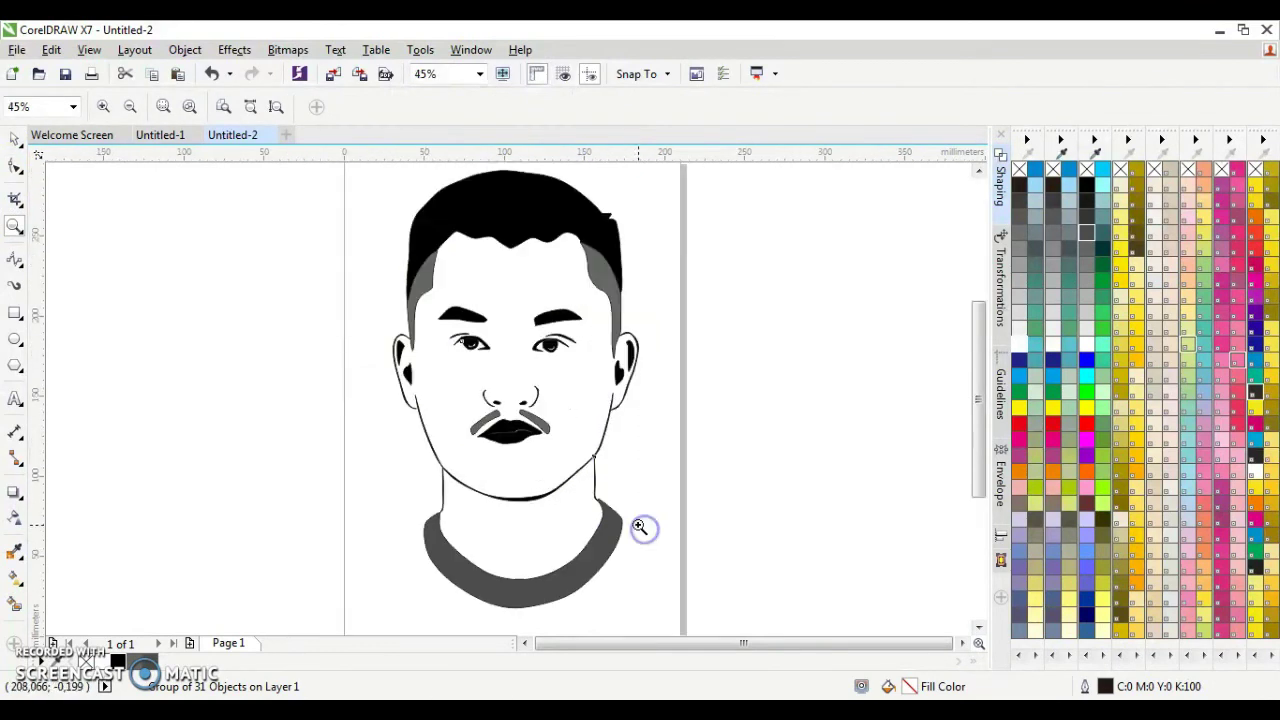
{"action": "left_click", "coordinate": [15, 138]}
{"action": "left_click", "coordinate": [278, 383]}
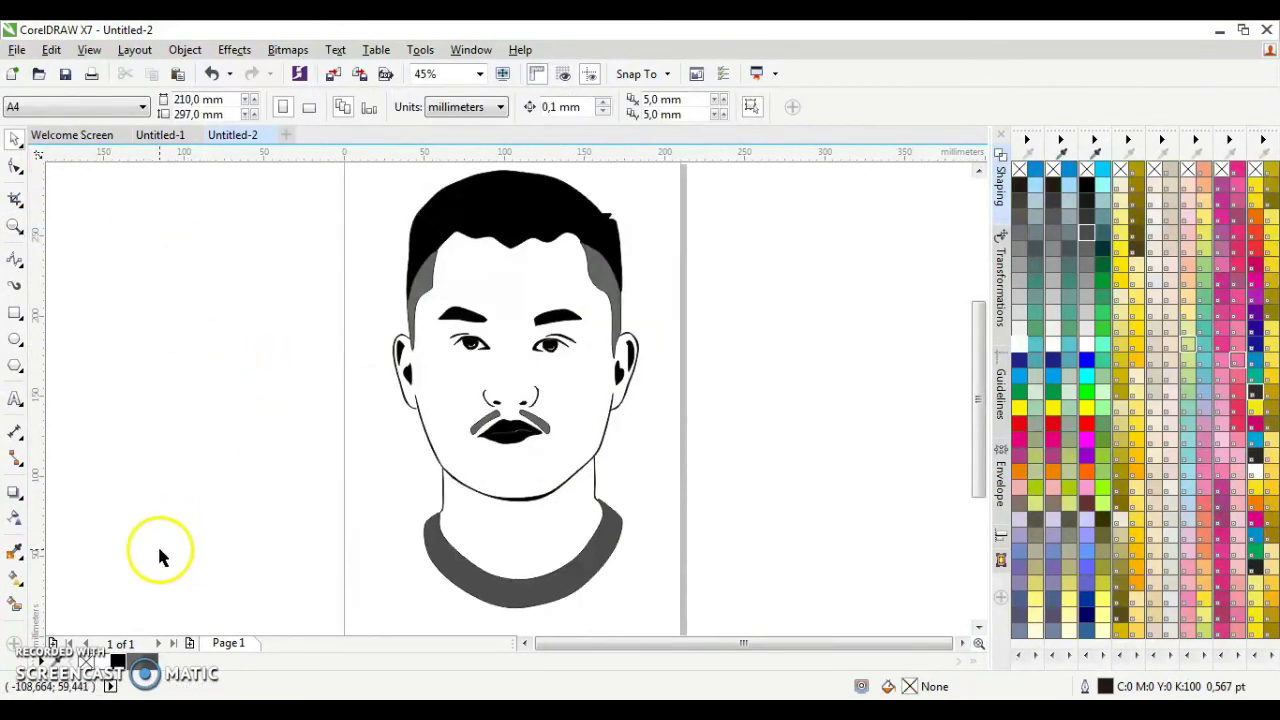